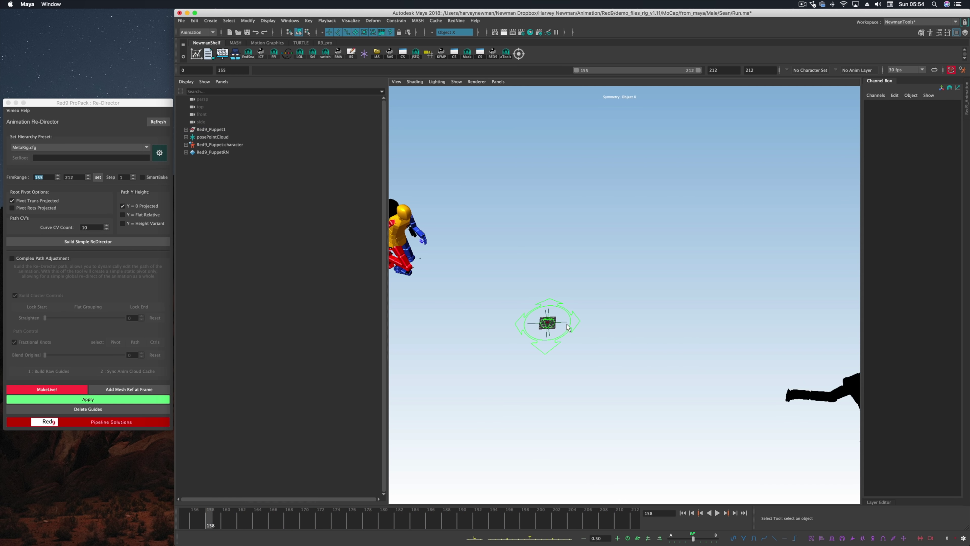
# - Rotate the posePointCloud control about Y to about -62 degrees to straighten the run's direction
pyautogui.click(567, 327)
pyautogui.press('e')
pyautogui.moveTo(576, 350); pyautogui.dragTo(517, 358)
pyautogui.keyDown('alt'); pyautogui.moveTo(583, 249); pyautogui.dragTo(626, 325); pyautogui.keyUp('alt')
pyautogui.scroll(10, 579, 305)
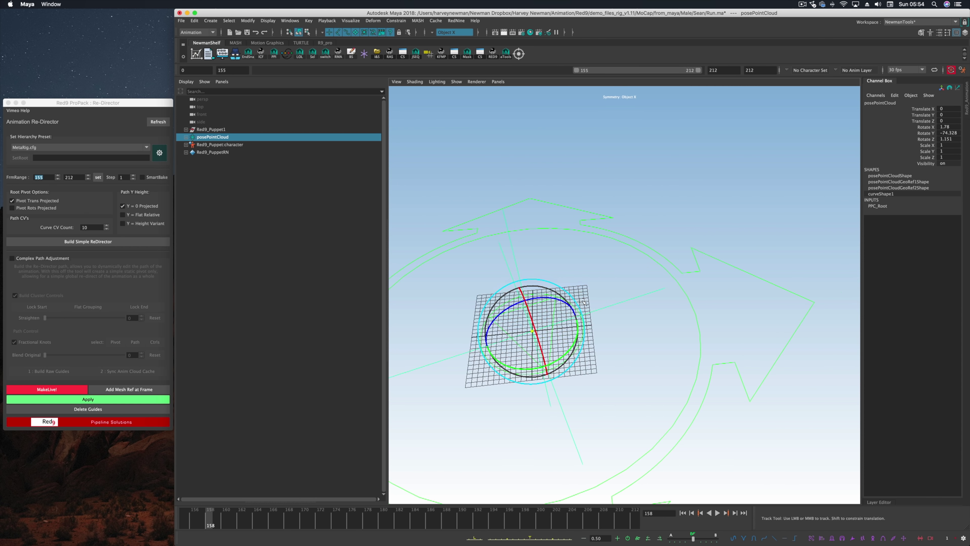
pyautogui.keyDown('alt'); pyautogui.moveTo(579, 305); pyautogui.dragTo(561, 289); pyautogui.keyUp('alt')
pyautogui.click(665, 234)
pyautogui.click(666, 234)
pyautogui.scroll(-10, 649, 306)
pyautogui.moveTo(644, 324); pyautogui.dragTo(651, 321)
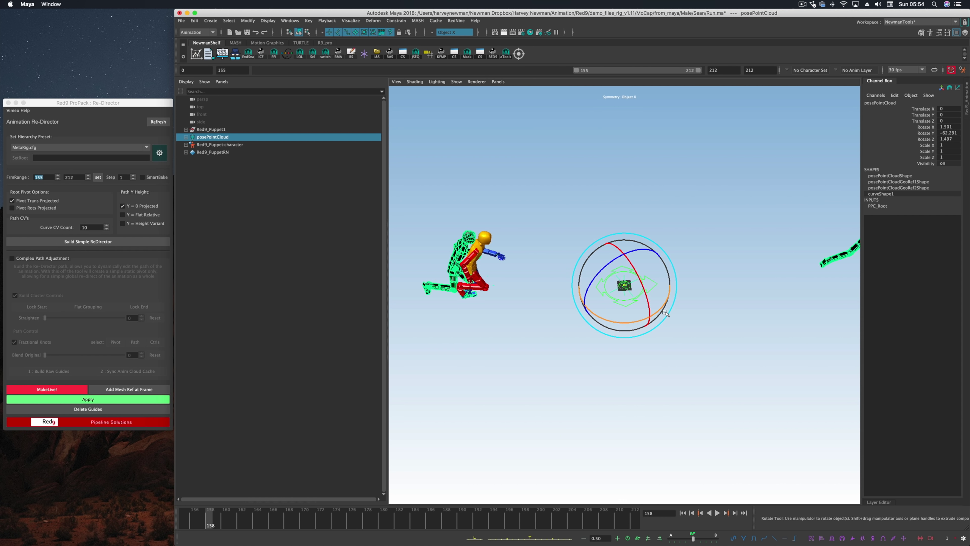
# - Shift posePointCloud to about 13.3 in X and fine-tune its Y rotation to about -61.5 degrees in the front view
pyautogui.moveTo(153, 504); pyautogui.dragTo(154, 504)
pyautogui.scroll(8, 627, 344)
pyautogui.keyDown('alt'); pyautogui.moveTo(635, 357); pyautogui.dragTo(609, 396, button='middle'); pyautogui.keyUp('alt')
pyautogui.moveTo(609, 397); pyautogui.dragTo(611, 395)
pyautogui.scroll(6, 611, 395)
pyautogui.moveTo(188, 520); pyautogui.dragTo(384, 520)
pyautogui.press('space')
pyautogui.press('space')
pyautogui.scroll(-5, 560, 428)
pyautogui.hotkey('alt', 'v')
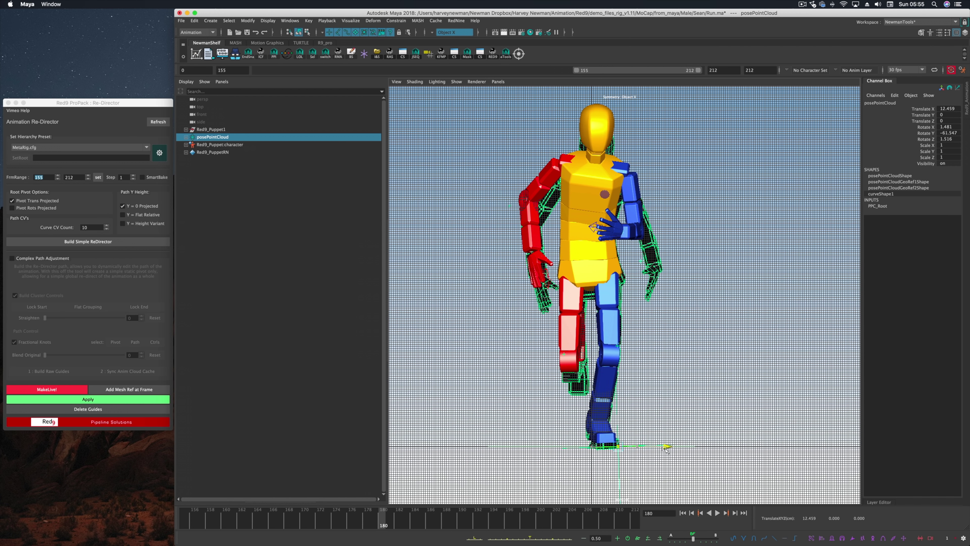
pyautogui.press('Escape')
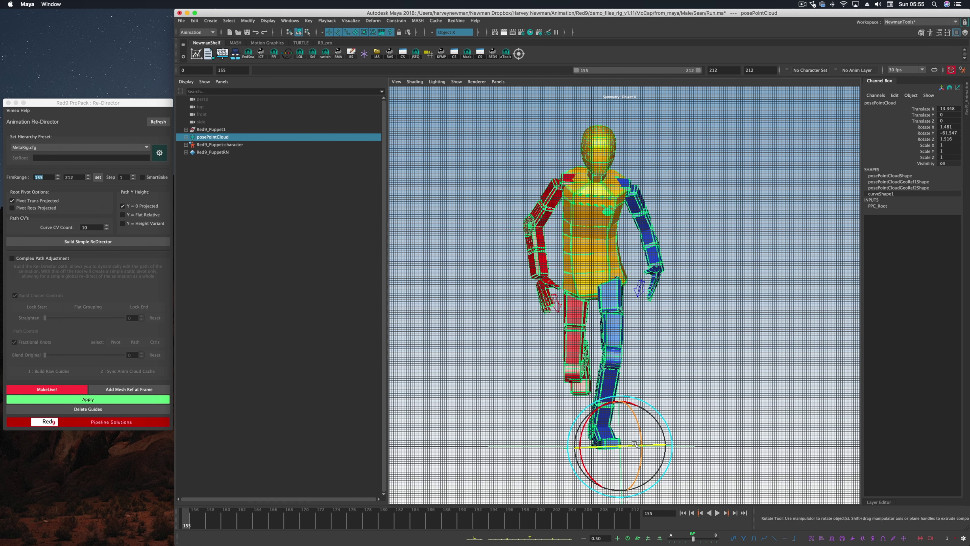
# - Refine posePointCloud's Y rotation to about -60.6 degrees and play the run in perspective
pyautogui.moveTo(187, 520)
pyautogui.mouseDown()
pyautogui.moveTo(573, 521)
pyautogui.moveTo(187, 520)
pyautogui.mouseUp()
pyautogui.press('space')
pyautogui.moveTo(725, 414); pyautogui.dragTo(724, 394)
pyautogui.keyDown('alt'); pyautogui.moveTo(687, 394); pyautogui.dragTo(688, 394); pyautogui.keyUp('alt')
pyautogui.hotkey('alt', 'v')
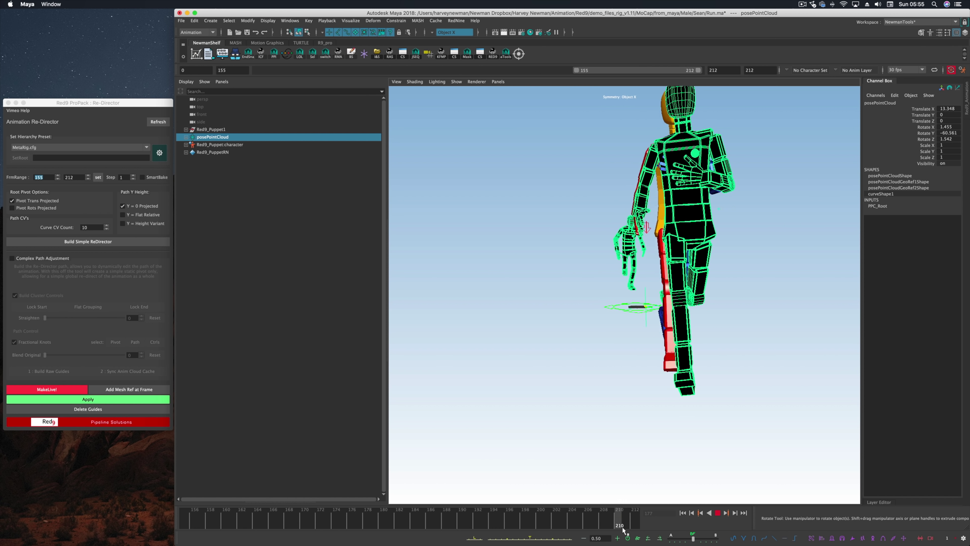
# - Check the redirected run through frame 212 and apply the redirection to the puppet
pyautogui.moveTo(258, 512); pyautogui.dragTo(637, 511)
pyautogui.keyDown('alt'); pyautogui.moveTo(623, 483); pyautogui.dragTo(646, 500); pyautogui.keyUp('alt')
pyautogui.press('space')
pyautogui.click(577, 352)
pyautogui.press('space')
pyautogui.moveTo(624, 356); pyautogui.dragTo(623, 340)
pyautogui.keyDown('alt'); pyautogui.moveTo(629, 357); pyautogui.dragTo(669, 369); pyautogui.keyUp('alt')
pyautogui.moveTo(743, 542); pyautogui.dragTo(671, 369)
pyautogui.hotkey('ctrl', 'a')
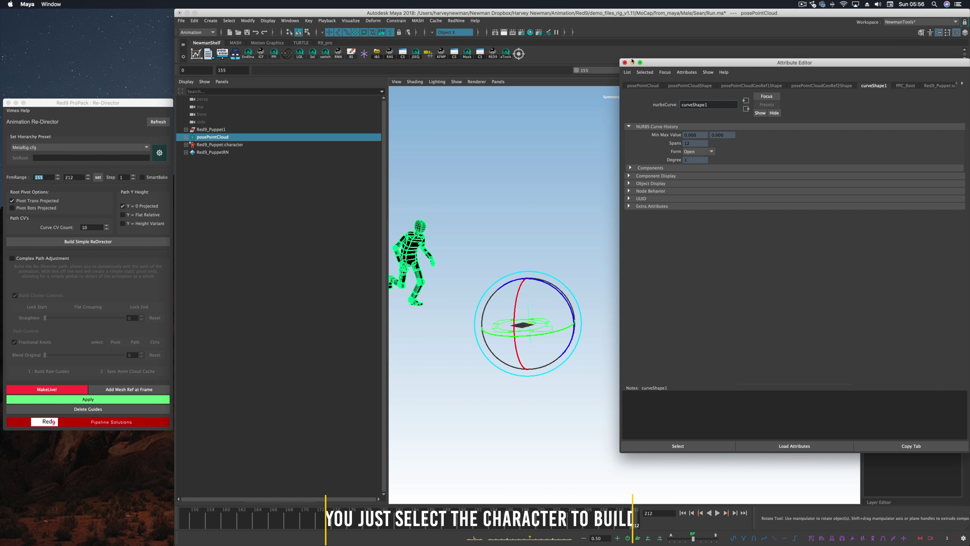
pyautogui.click(623, 60)
pyautogui.click(87, 400)
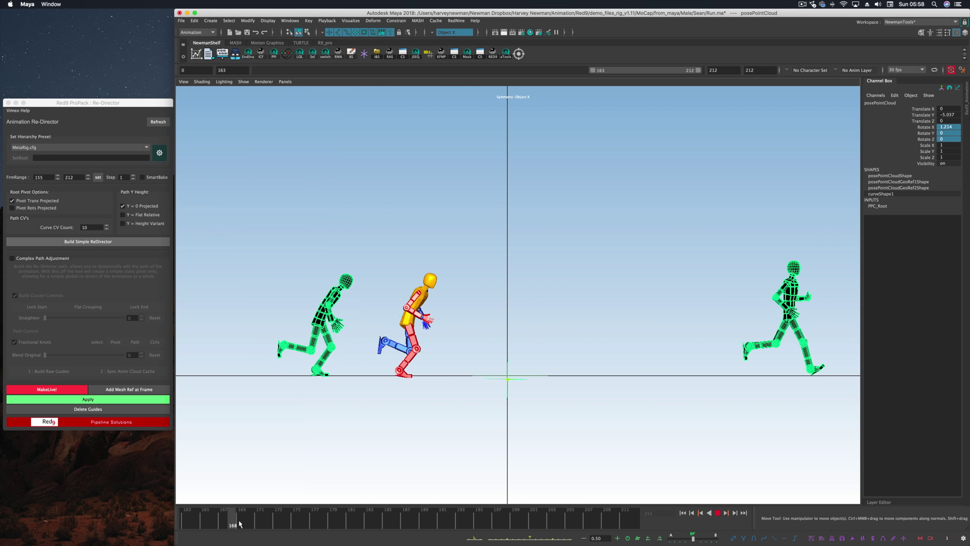
# - Level the run by setting posePointCloud to about 0.95 degrees in Rotate X and -1.7 in Translate Y, and apply the redirection
pyautogui.press('e')
pyautogui.moveTo(552, 379); pyautogui.dragTo(551, 376)
pyautogui.press('w')
pyautogui.moveTo(508, 333); pyautogui.dragTo(509, 330)
pyautogui.moveTo(634, 524); pyautogui.dragTo(195, 521)
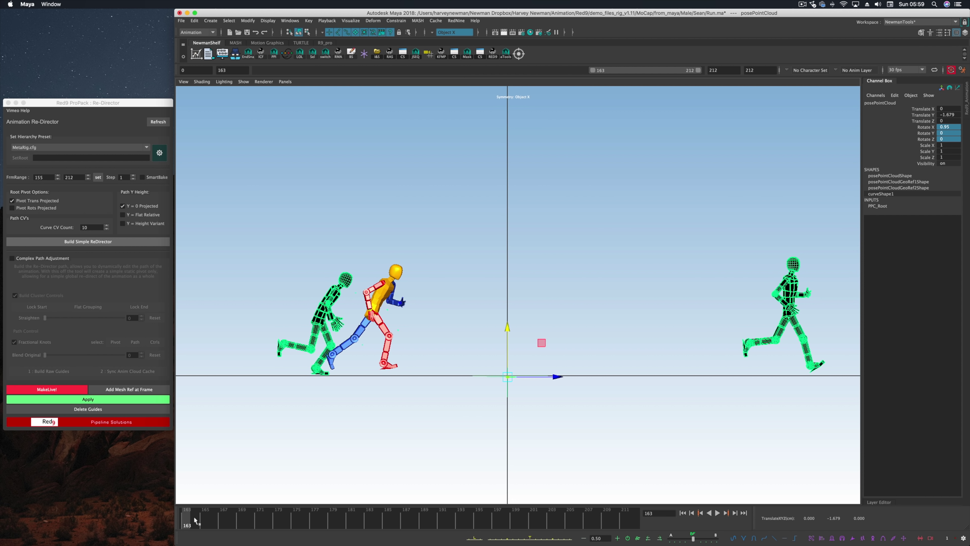
pyautogui.moveTo(507, 325); pyautogui.dragTo(507, 326)
pyautogui.moveTo(192, 524); pyautogui.dragTo(635, 526)
pyautogui.click(78, 400)
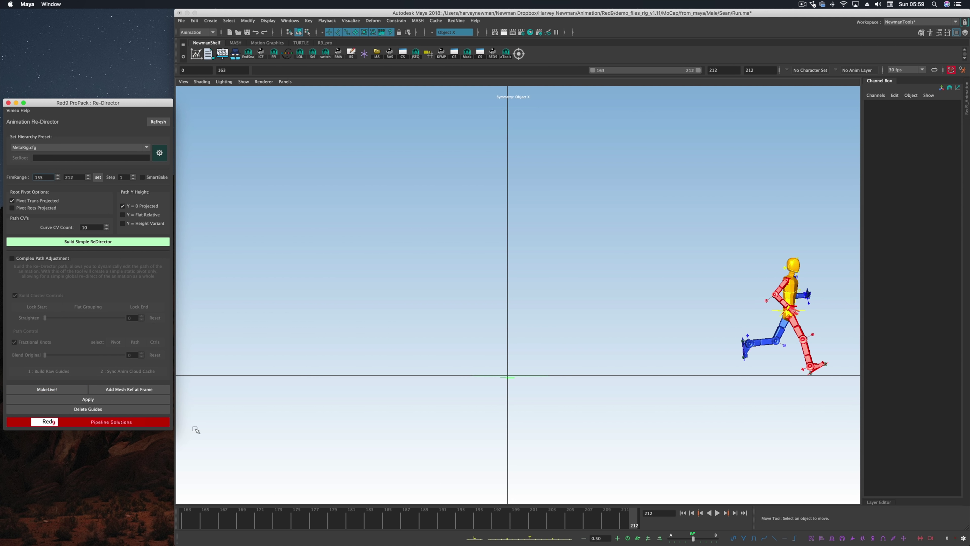
# - Set the playback range to end at frame 178 and play back the shortened run cycle
pyautogui.moveTo(421, 539); pyautogui.dragTo(119, 509)
pyautogui.click(379, 314)
pyautogui.click(191, 520)
pyautogui.moveTo(191, 520); pyautogui.dragTo(332, 520)
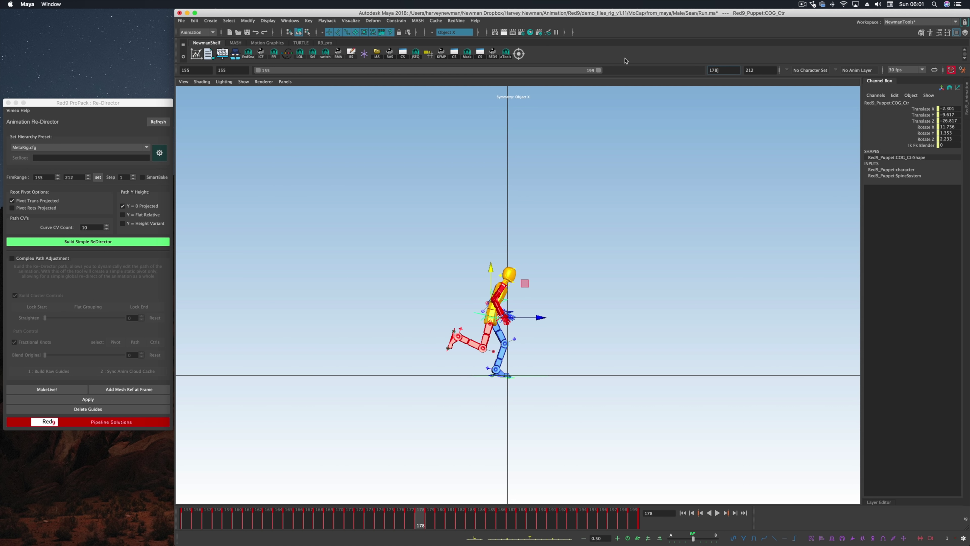
pyautogui.press('Return')
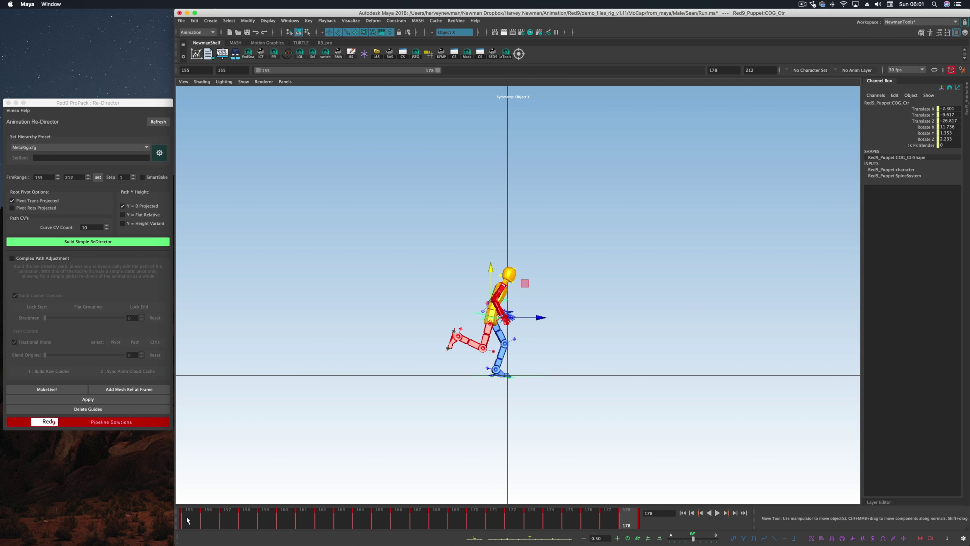
pyautogui.click(717, 513)
pyautogui.click(718, 512)
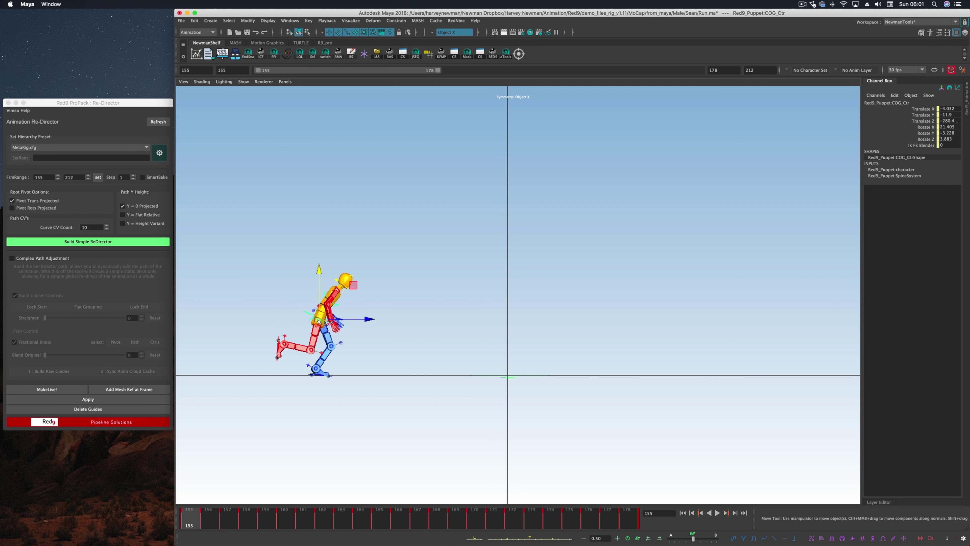
# - Build a simple ReDirector for the puppet and move posePointCloud about 274 in Z so frame 155 sits at the origin
pyautogui.click(112, 242)
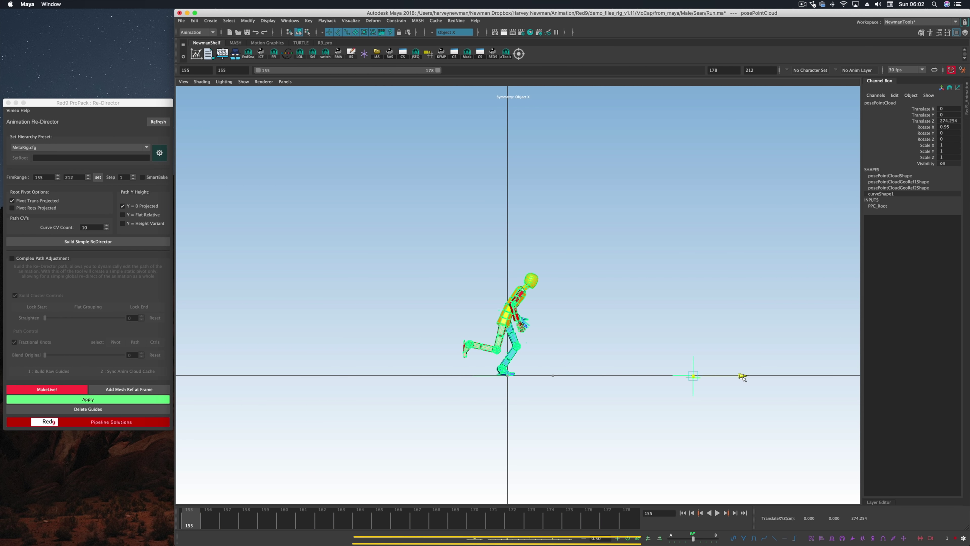
pyautogui.press('space')
pyautogui.moveTo(653, 439); pyautogui.dragTo(653, 474)
pyautogui.moveTo(284, 522); pyautogui.dragTo(189, 523)
# - Move posePointCloud about 4.7 in X in the front view to centre the run on the origin
pyautogui.moveTo(535, 382); pyautogui.dragTo(578, 361)
pyautogui.press('super+z')
pyautogui.press('e')
pyautogui.keyDown('alt'); pyautogui.moveTo(578, 360); pyautogui.dragTo(549, 406, button='right'); pyautogui.keyUp('alt')
pyautogui.press('w')
pyautogui.press('space')
pyautogui.moveTo(548, 405); pyautogui.dragTo(548, 387)
pyautogui.keyDown('alt'); pyautogui.moveTo(554, 344); pyautogui.dragTo(650, 311); pyautogui.keyUp('alt')
pyautogui.press('space')
pyautogui.rightClick(559, 360)
pyautogui.moveTo(560, 360); pyautogui.dragTo(562, 385)
pyautogui.moveTo(562, 384); pyautogui.dragTo(567, 384, button='middle')
pyautogui.moveTo(228, 513); pyautogui.dragTo(648, 533)
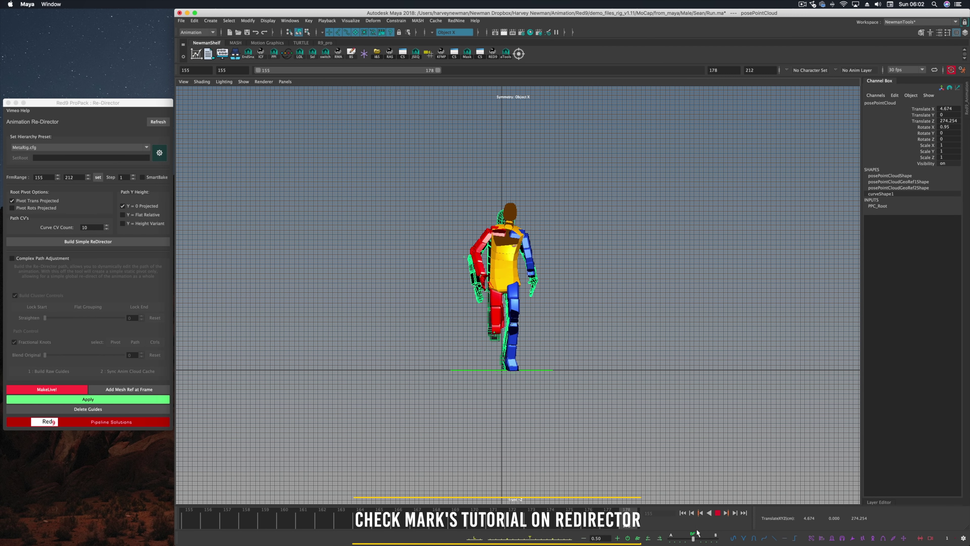
# - Play back the centred run and apply the redirection to the puppet
pyautogui.click(719, 514)
pyautogui.press('space')
pyautogui.moveTo(613, 433); pyautogui.dragTo(554, 439)
pyautogui.click(64, 399)
pyautogui.press('space')
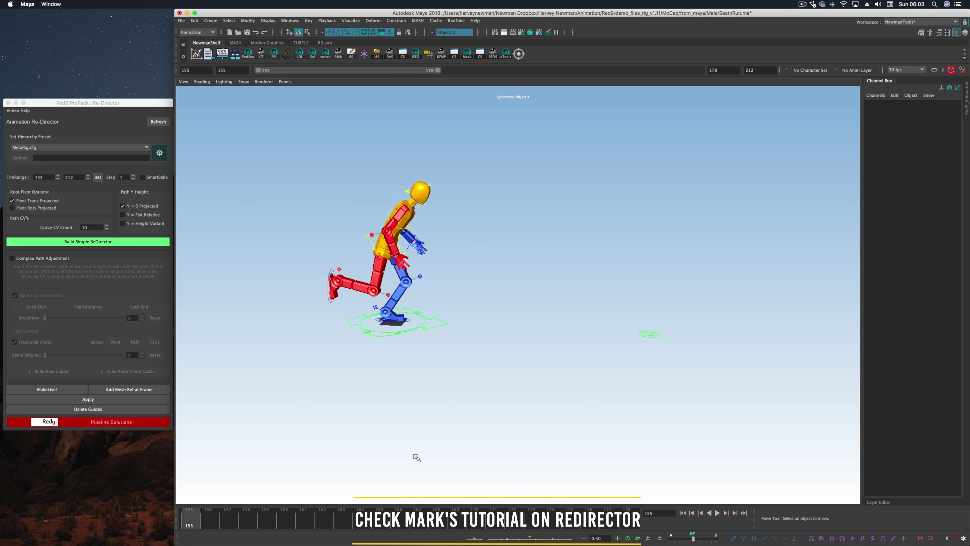
# - Select the puppet's COG control, frame it at frame 155 and play the run
pyautogui.click(190, 521)
pyautogui.keyDown('alt'); pyautogui.moveTo(424, 443); pyautogui.dragTo(364, 450); pyautogui.keyUp('alt')
pyautogui.click(414, 232)
pyautogui.press('f')
pyautogui.keyDown('alt'); pyautogui.moveTo(680, 428); pyautogui.dragTo(692, 413); pyautogui.keyUp('alt')
pyautogui.keyDown('alt'); pyautogui.moveTo(692, 413); pyautogui.dragTo(613, 390, button='middle'); pyautogui.keyUp('alt')
pyautogui.click(718, 514)
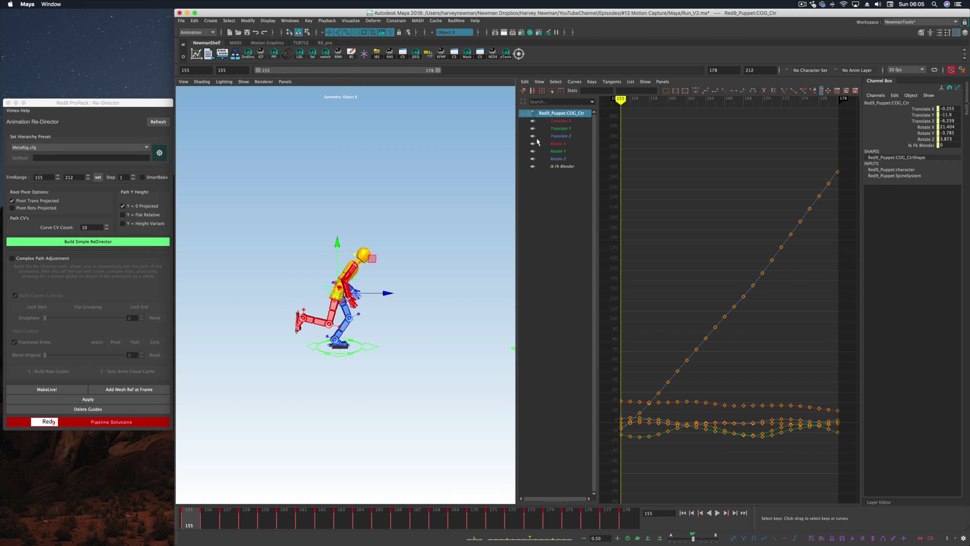
# - Copy the COG control's Translate Z curve onto the Main control's Translate Z, starting at frame 155
pyautogui.click(561, 136)
pyautogui.press('f')
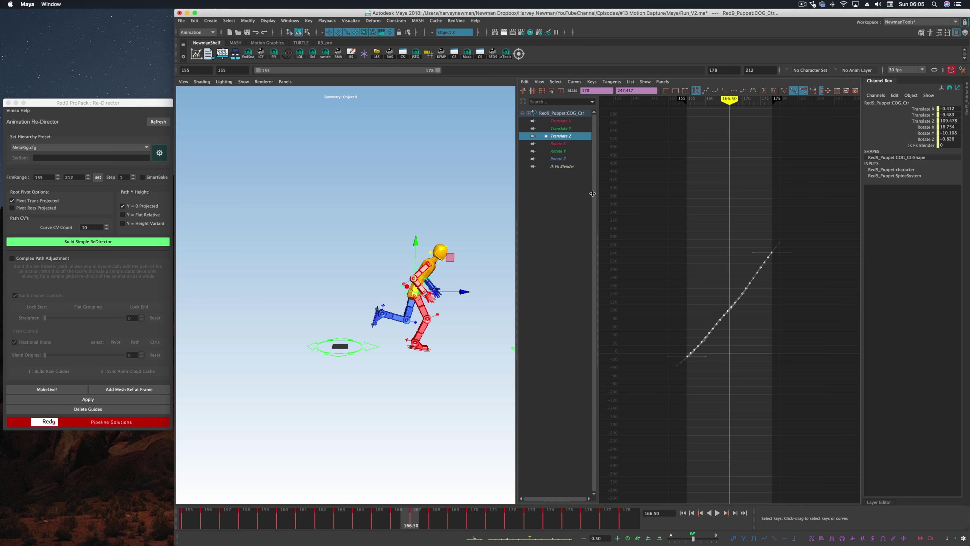
pyautogui.click(369, 348)
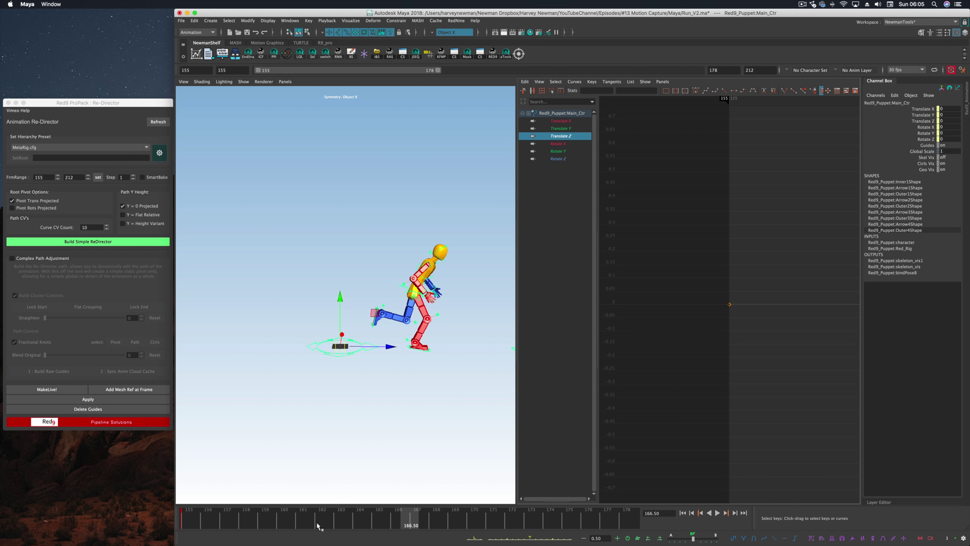
pyautogui.click(187, 524)
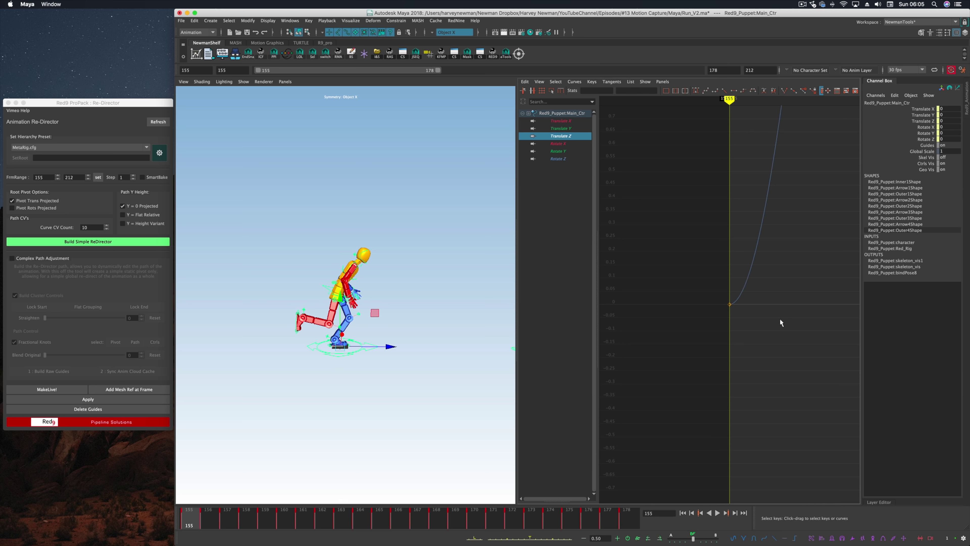
pyautogui.press('a')
pyautogui.scroll(-5, 778, 323)
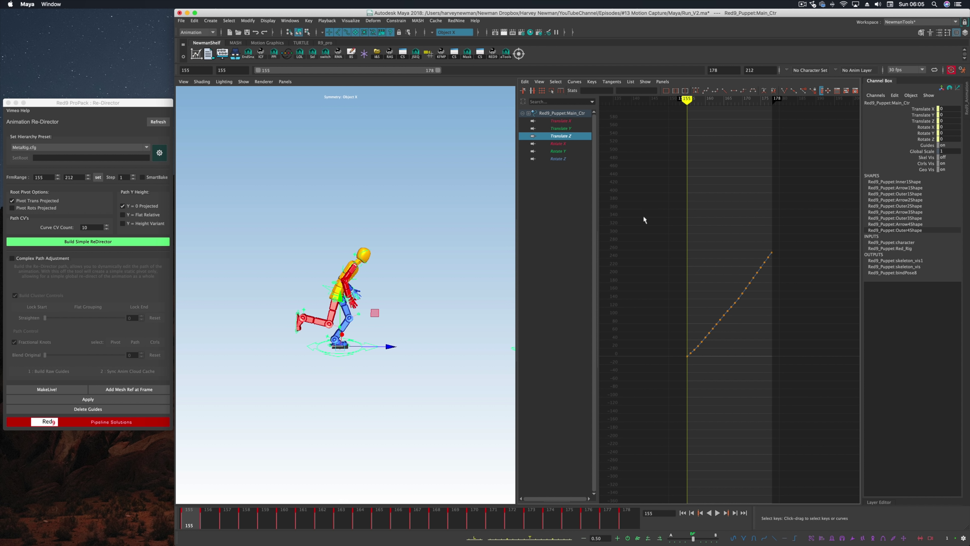
# - Check the Main control's Translate Z keys and its forward motion between frames 155 and 178
pyautogui.moveTo(638, 206); pyautogui.dragTo(819, 440)
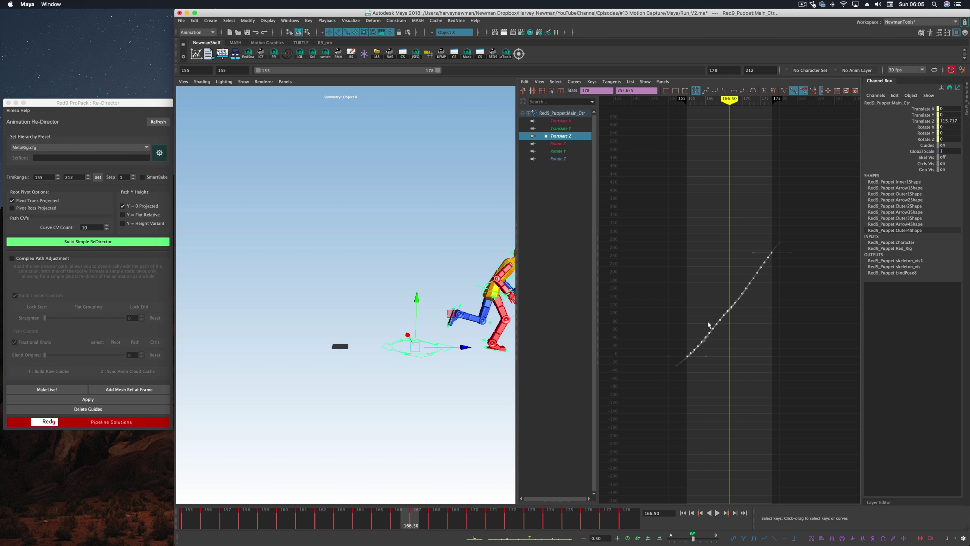
pyautogui.press('f')
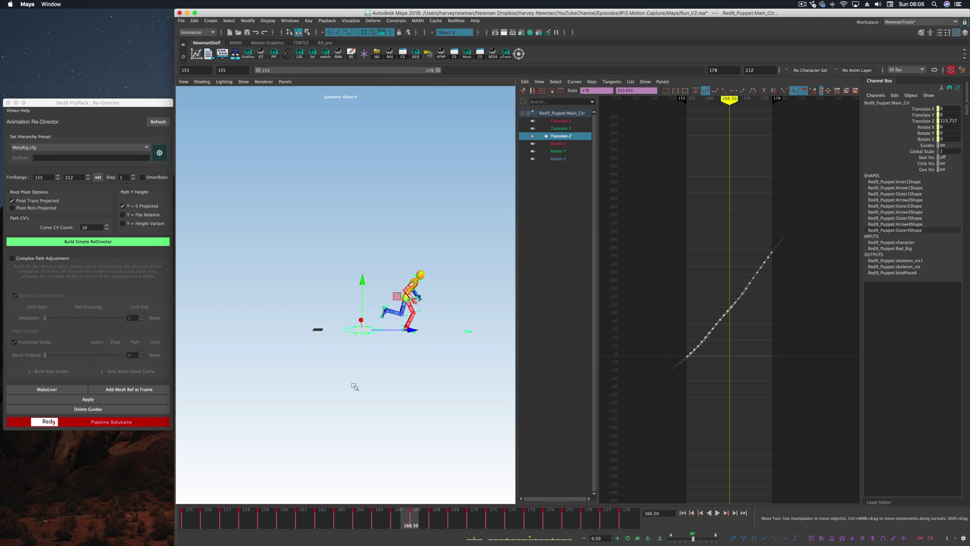
pyautogui.moveTo(226, 521); pyautogui.dragTo(646, 538)
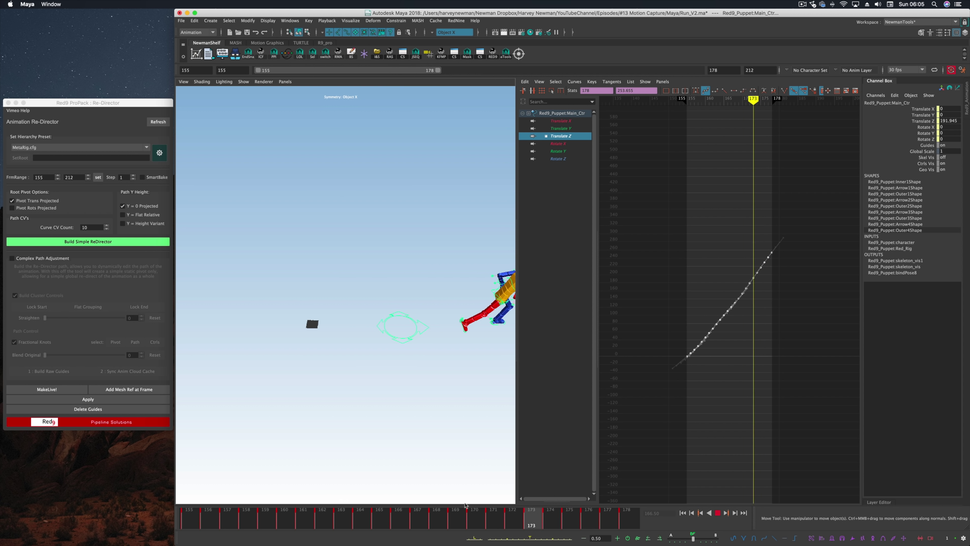
pyautogui.press('Escape')
pyautogui.click(376, 453)
pyautogui.moveTo(213, 524); pyautogui.dragTo(191, 508)
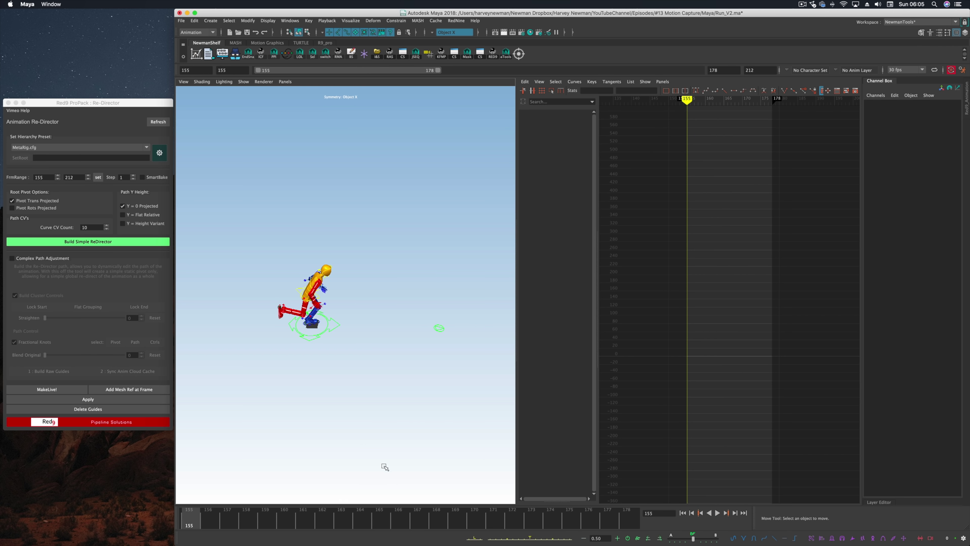
# - Select all the Main control's keys and invert their values with /=-1 to cancel the forward travel
pyautogui.click(339, 324)
pyautogui.scroll(-4, 743, 326)
pyautogui.moveTo(666, 169); pyautogui.dragTo(796, 402)
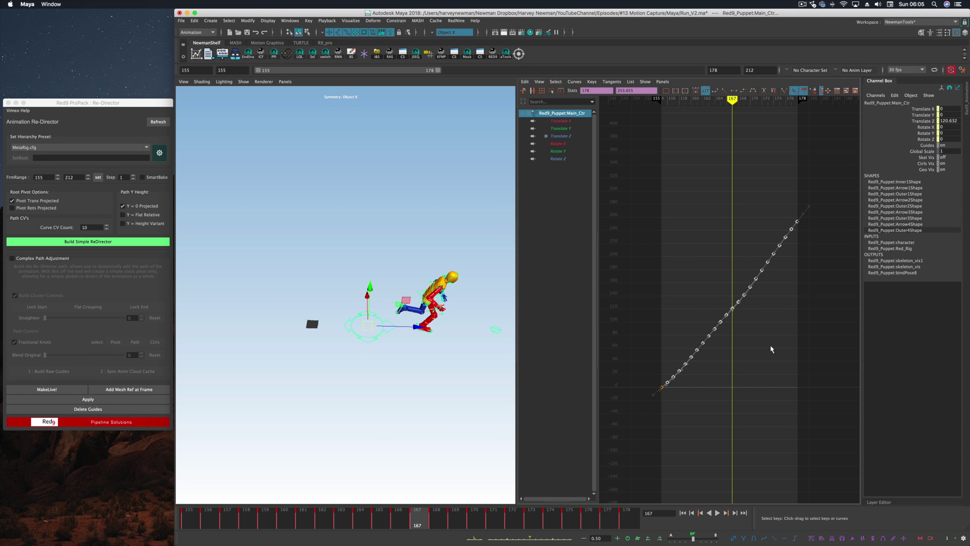
pyautogui.moveTo(710, 261); pyautogui.dragTo(847, 450)
pyautogui.hotkey('alt', 'v')
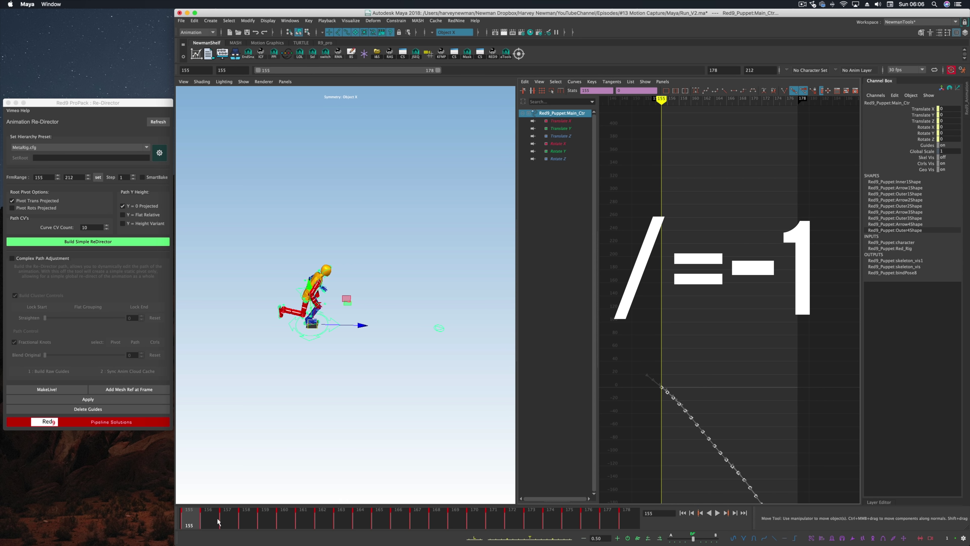
# - Examine the in-place run up close by scrubbing and playing frames 155 to 178
pyautogui.moveTo(212, 524); pyautogui.dragTo(436, 525)
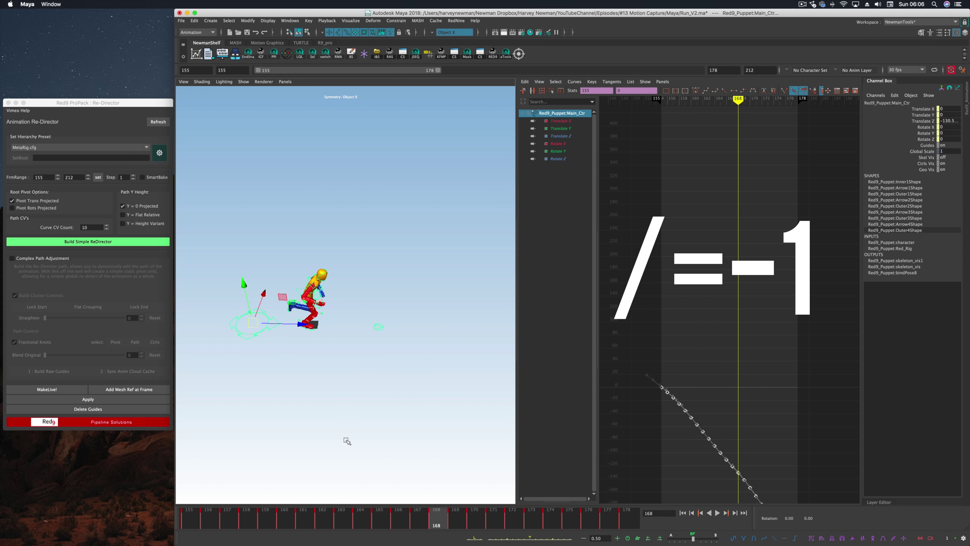
pyautogui.keyDown('alt'); pyautogui.moveTo(344, 419); pyautogui.dragTo(394, 427, button='middle'); pyautogui.keyUp('alt')
pyautogui.scroll(5, 394, 427)
pyautogui.keyDown('alt'); pyautogui.moveTo(371, 434); pyautogui.dragTo(349, 426); pyautogui.keyUp('alt')
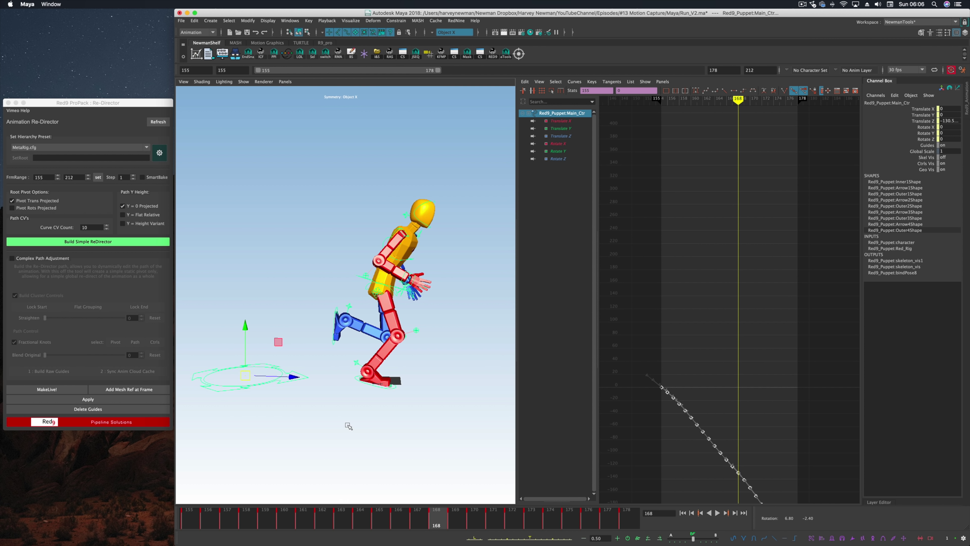
pyautogui.moveTo(186, 524); pyautogui.dragTo(662, 516)
pyautogui.keyDown('alt'); pyautogui.moveTo(447, 373); pyautogui.dragTo(416, 367, button='middle'); pyautogui.keyUp('alt')
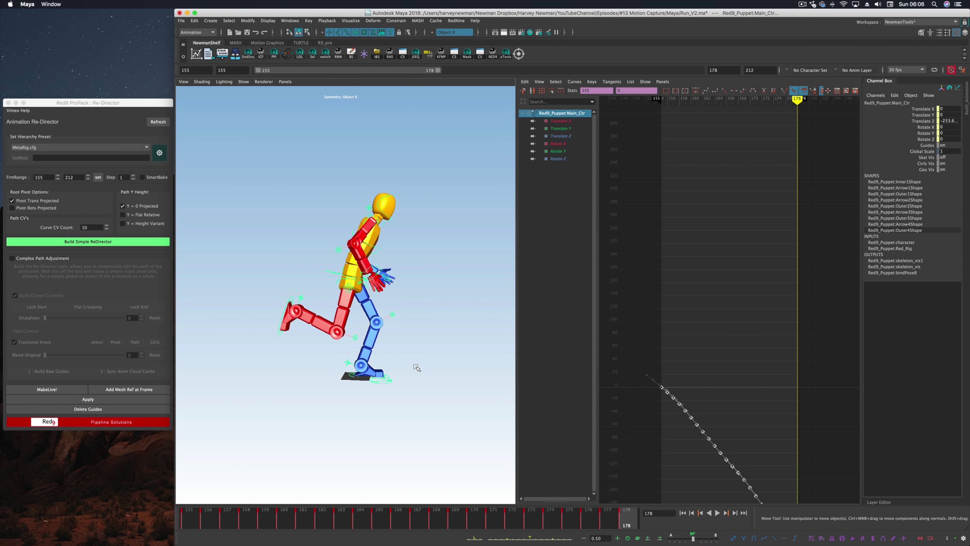
pyautogui.click(718, 513)
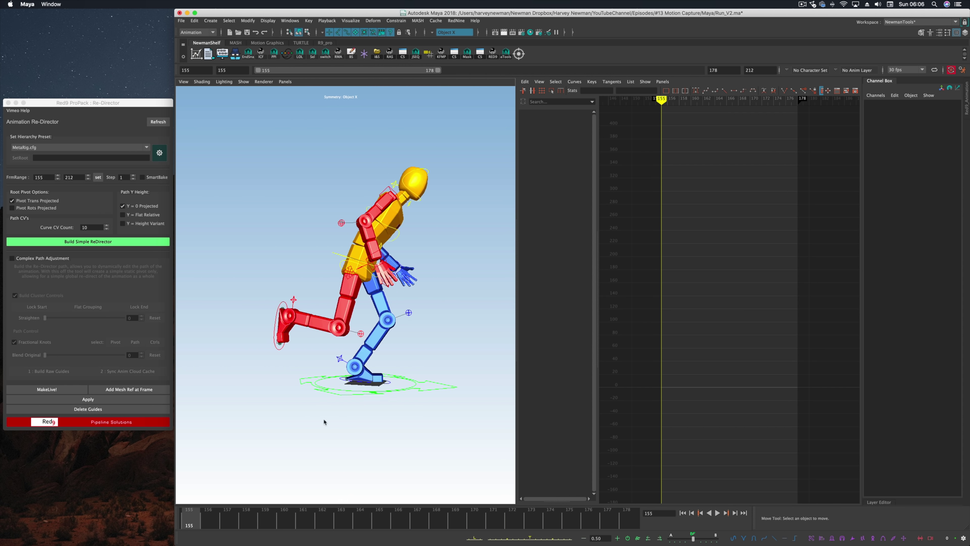
# - Select the left foot control and compare the puppet's poses at frames 155 and 178
pyautogui.keyDown('alt'); pyautogui.moveTo(324, 422); pyautogui.dragTo(364, 437); pyautogui.keyUp('alt')
pyautogui.moveTo(432, 518); pyautogui.dragTo(626, 519)
pyautogui.click(395, 391)
pyautogui.press('.')
pyautogui.press(',')
pyautogui.press('.')
pyautogui.press(',')
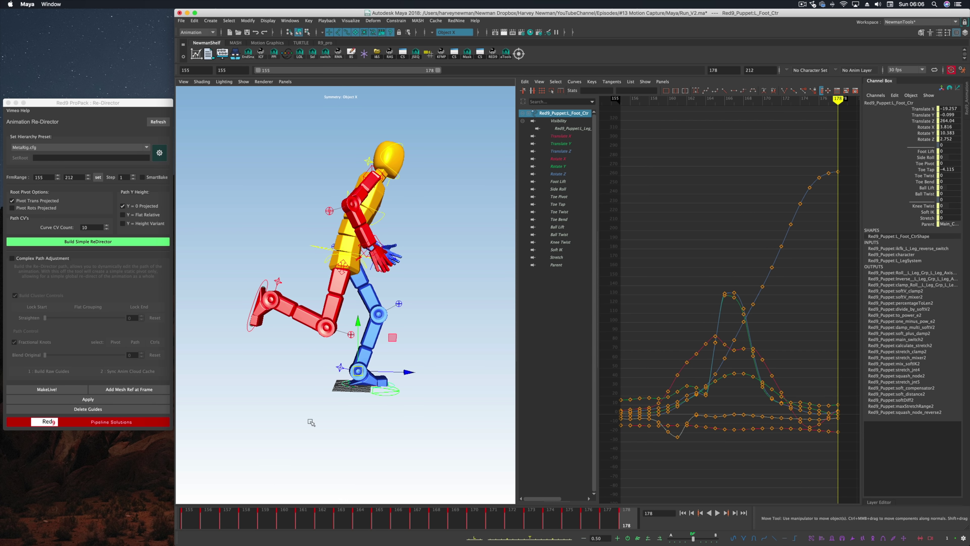
pyautogui.keyDown('alt'); pyautogui.moveTo(309, 436); pyautogui.dragTo(366, 436, button='right'); pyautogui.keyUp('alt')
pyautogui.click(574, 82)
pyautogui.keyDown('alt'); pyautogui.moveTo(386, 405); pyautogui.dragTo(376, 386); pyautogui.keyUp('alt')
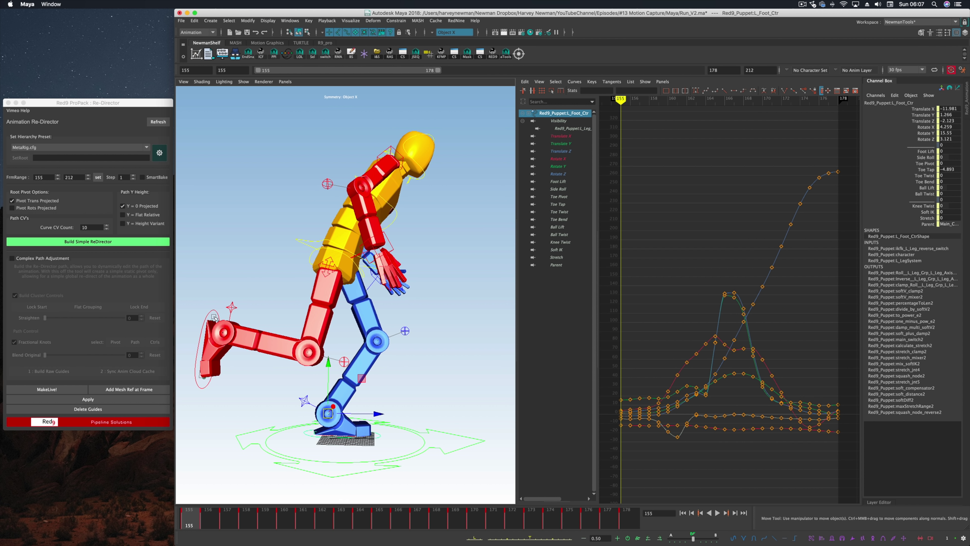
# - Create a scale 100 locator on the COG control with LocOnLoc at frame 155 and compare against frame 178
pyautogui.click(299, 54)
pyautogui.moveTo(726, 137); pyautogui.dragTo(710, 138)
pyautogui.click(361, 270)
pyautogui.click(671, 228)
pyautogui.click(627, 517)
pyautogui.click(355, 246)
pyautogui.rightClick(356, 247)
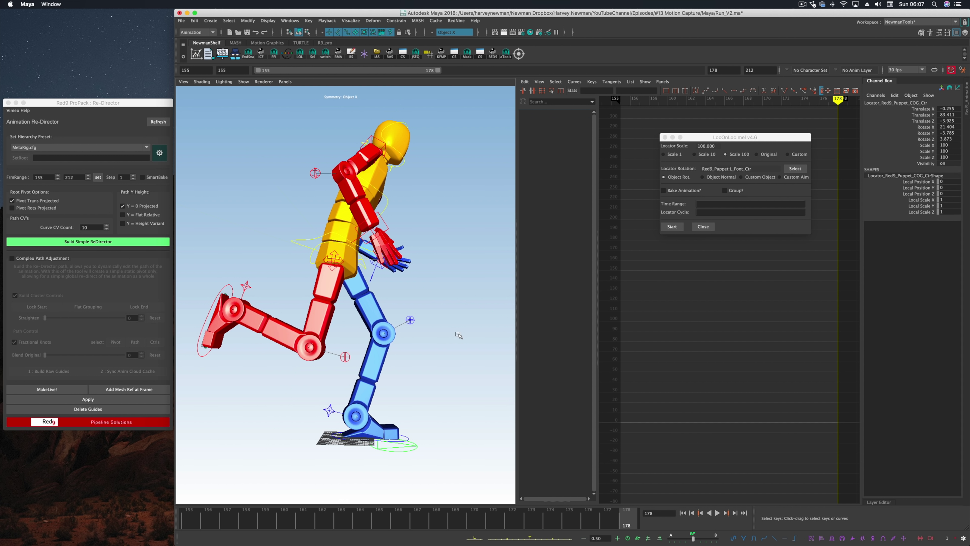
# - Create an animation layer containing all the puppet's controls and scrub between frames 155 and 178
pyautogui.click(459, 334)
pyautogui.click(189, 519)
pyautogui.click(332, 243)
pyautogui.moveTo(331, 243); pyautogui.dragTo(287, 253, button='right')
pyautogui.click(966, 35)
pyautogui.click(958, 378)
pyautogui.doubleClick(198, 518)
pyautogui.rightClick(197, 518)
pyautogui.click(216, 478)
pyautogui.moveTo(189, 522)
pyautogui.mouseDown()
pyautogui.moveTo(623, 534)
pyautogui.moveTo(188, 523)
pyautogui.mouseUp()
pyautogui.moveTo(626, 524); pyautogui.dragTo(188, 522)
# - Generate another locator matching the COG control's pose at frame 155 and select it together with the COG control
pyautogui.click(331, 243)
pyautogui.moveTo(628, 523); pyautogui.dragTo(189, 523)
pyautogui.moveTo(718, 134); pyautogui.dragTo(699, 130)
pyautogui.click(654, 224)
pyautogui.click(451, 297)
pyautogui.keyDown('shift'); pyautogui.click(331, 244); pyautogui.keyUp('shift')
# - Select all the controls belonging to AnimLayer1 and key them at frame 178
pyautogui.click(626, 523)
pyautogui.click(346, 240)
pyautogui.click(408, 299)
pyautogui.rightClick(906, 395)
pyautogui.click(911, 225)
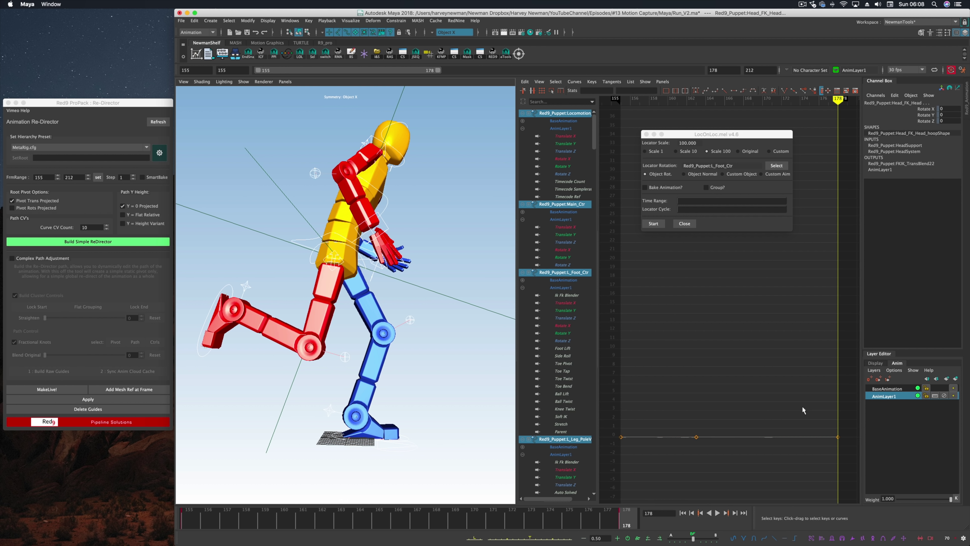
# - Match the COG control's pose at frame 178 to its frame 155 locator and play back the cycle
pyautogui.click(189, 522)
pyautogui.click(331, 244)
pyautogui.keyDown('shift'); pyautogui.click(451, 297); pyautogui.keyUp('shift')
pyautogui.keyDown('shift'); pyautogui.click(347, 253); pyautogui.keyUp('shift')
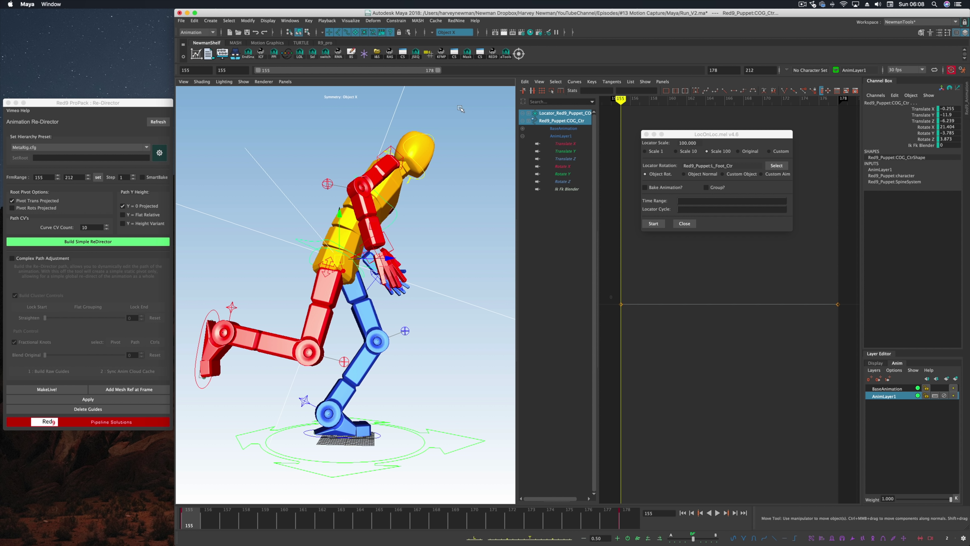
pyautogui.hotkey('alt', 'v')
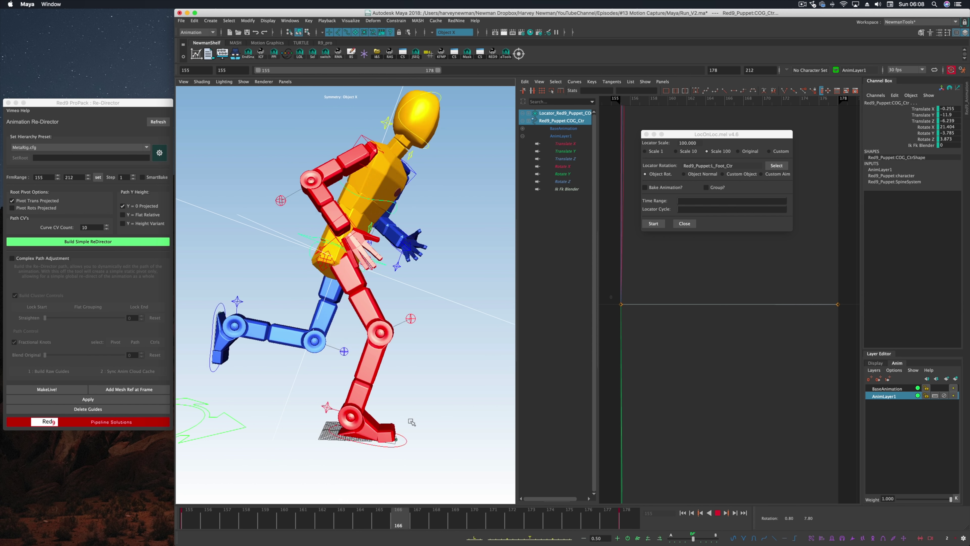
# - Create scale 100 locators on both foot controls at frame 155 with LocOnLoc
pyautogui.click(380, 433)
pyautogui.keyDown('shift'); pyautogui.click(238, 320); pyautogui.keyUp('shift')
pyautogui.click(657, 225)
# - Key both foot controls on AnimLayer1 at frame 175 so their correction only affects the last three frames
pyautogui.click(363, 406)
pyautogui.press('.')
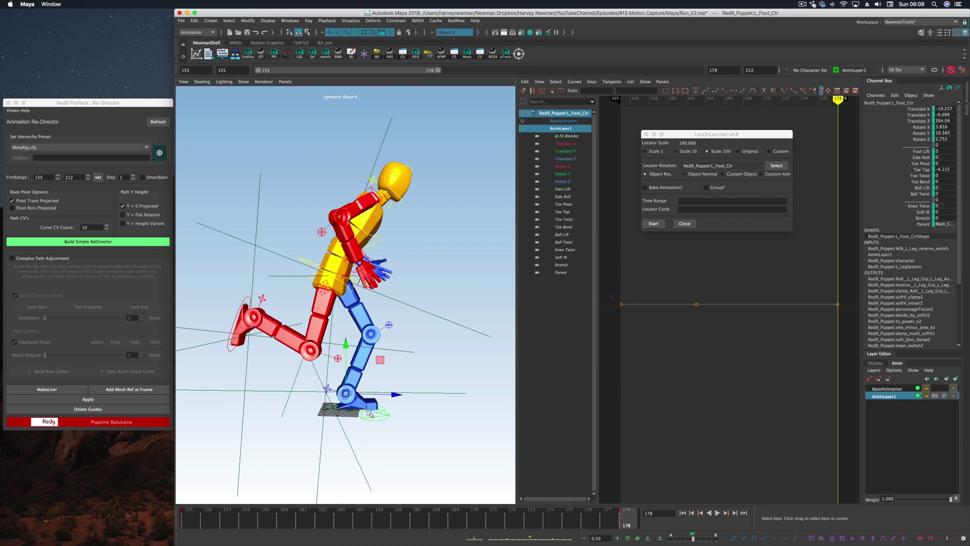
pyautogui.click(326, 390)
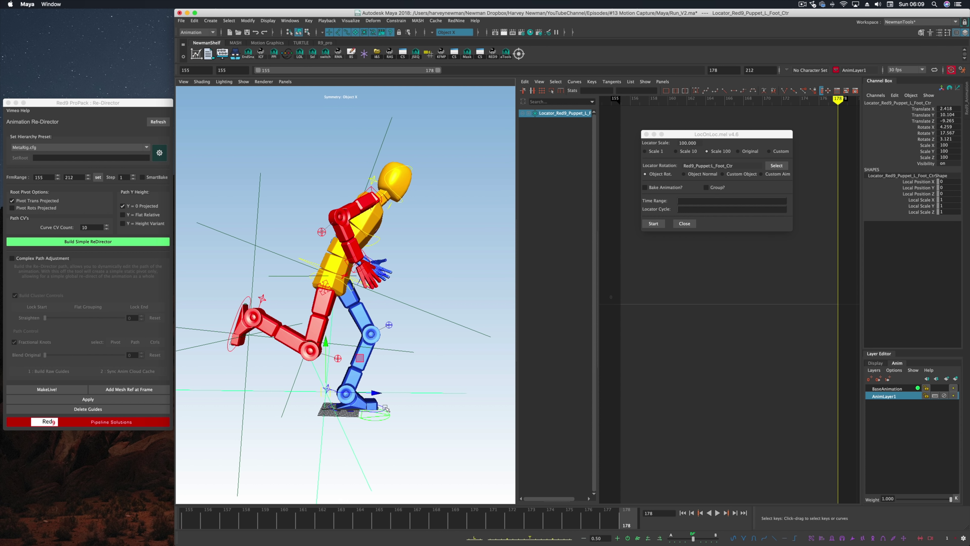
pyautogui.keyDown('shift'); pyautogui.click(386, 407); pyautogui.keyUp('shift')
pyautogui.moveTo(608, 521); pyautogui.dragTo(630, 528)
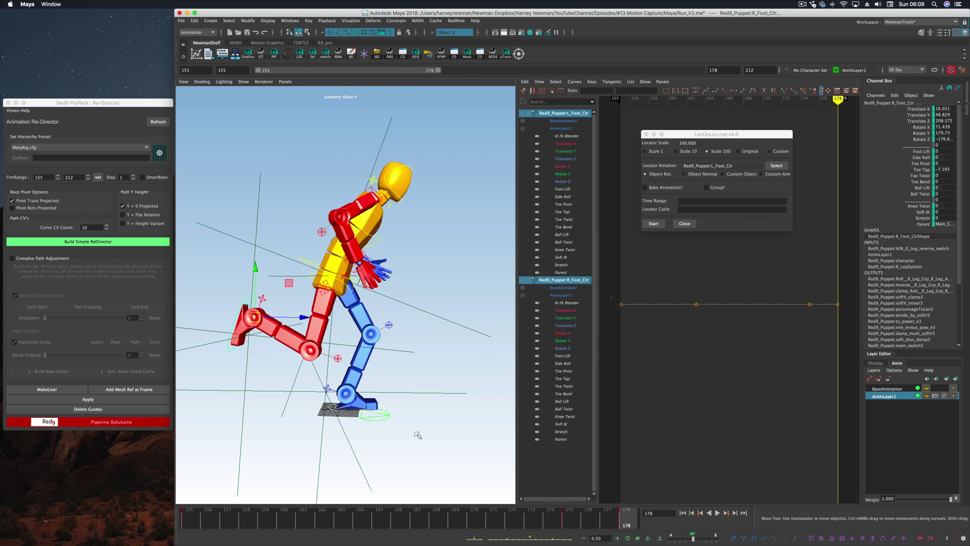
# - Match the left foot control to its locator at frame 178 and play back the cycle
pyautogui.click(385, 406)
pyautogui.hotkey('alt', 'v')
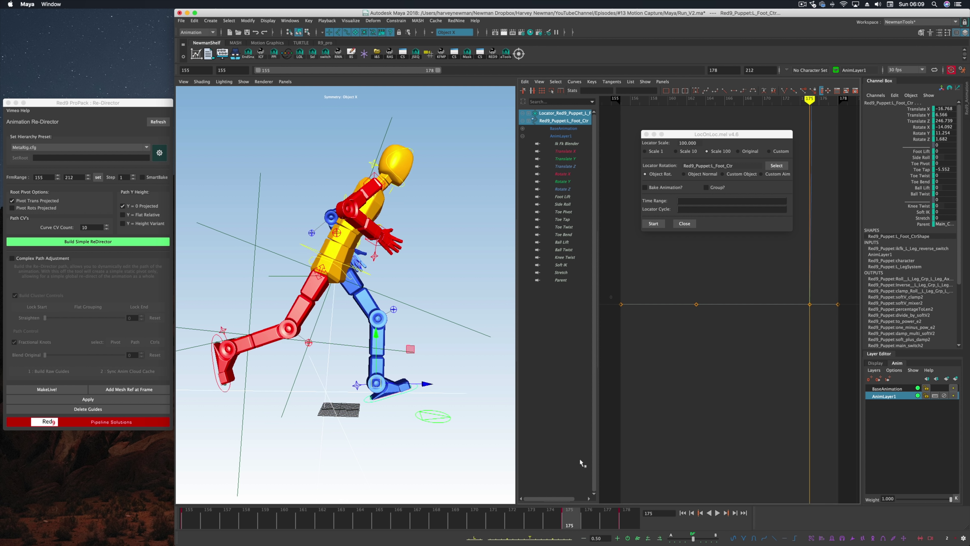
pyautogui.click(606, 524)
pyautogui.rightClick(606, 524)
pyautogui.click(622, 381)
pyautogui.hotkey('alt', 'v')
pyautogui.click(718, 514)
# - Match the right foot control to its locator at frame 178, check the playback and delete that locator
pyautogui.press('.')
pyautogui.click(244, 390)
pyautogui.keyDown('shift'); pyautogui.click(233, 373); pyautogui.keyUp('shift')
pyautogui.press('.')
pyautogui.click(718, 513)
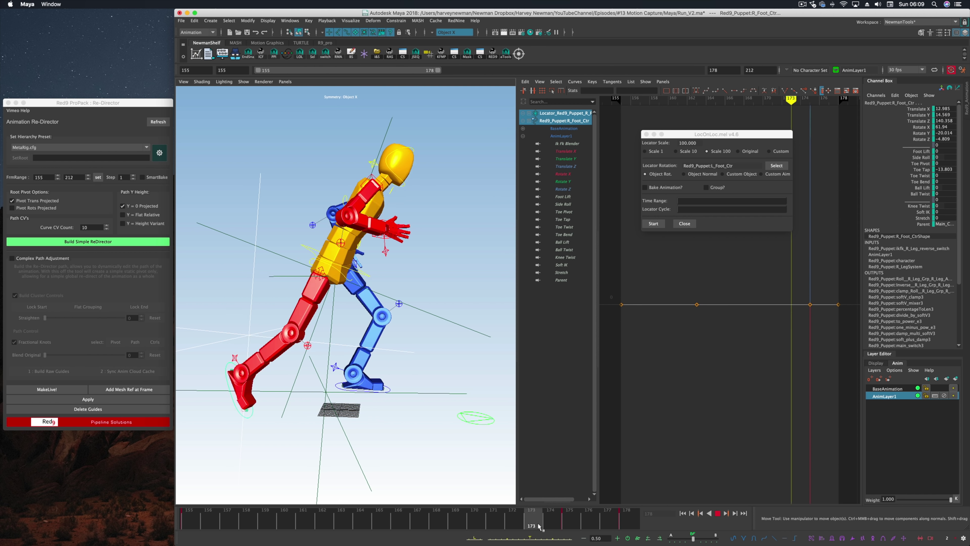
pyautogui.click(718, 514)
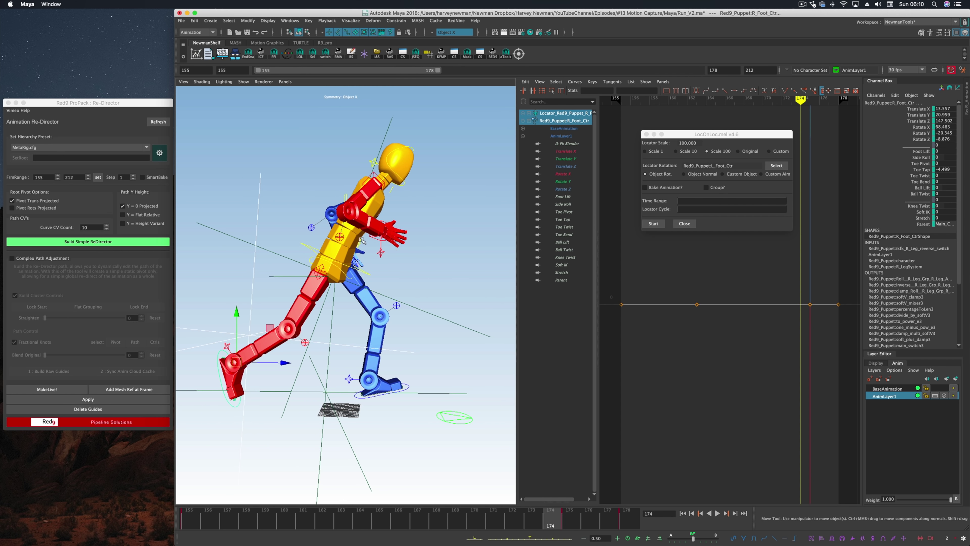
pyautogui.click(245, 390)
pyautogui.press('Delete')
# - Create scale 10 locators on both wrist controls at frame 155 and match the wrists to them at frame 178
pyautogui.click(382, 238)
pyautogui.click(717, 514)
pyautogui.click(718, 513)
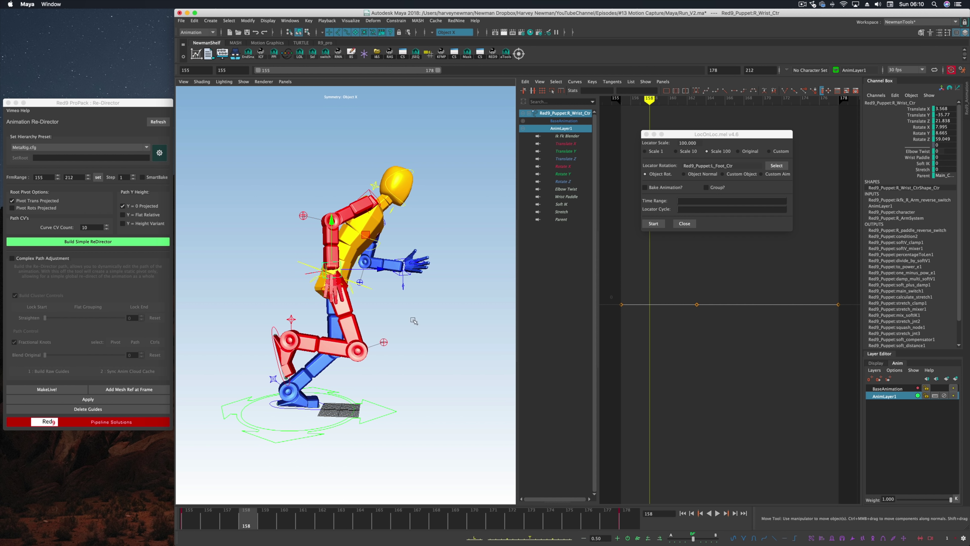
pyautogui.keyDown('shift'); pyautogui.click(394, 279); pyautogui.keyUp('shift')
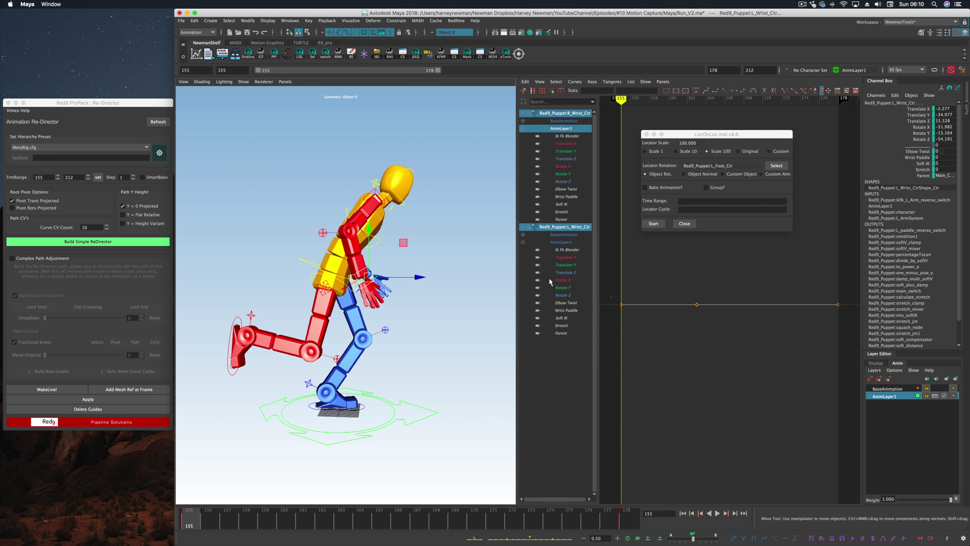
pyautogui.click(663, 226)
# - Play and scrub the cycle in the front view to check the hand movement across the loop
pyautogui.press('space')
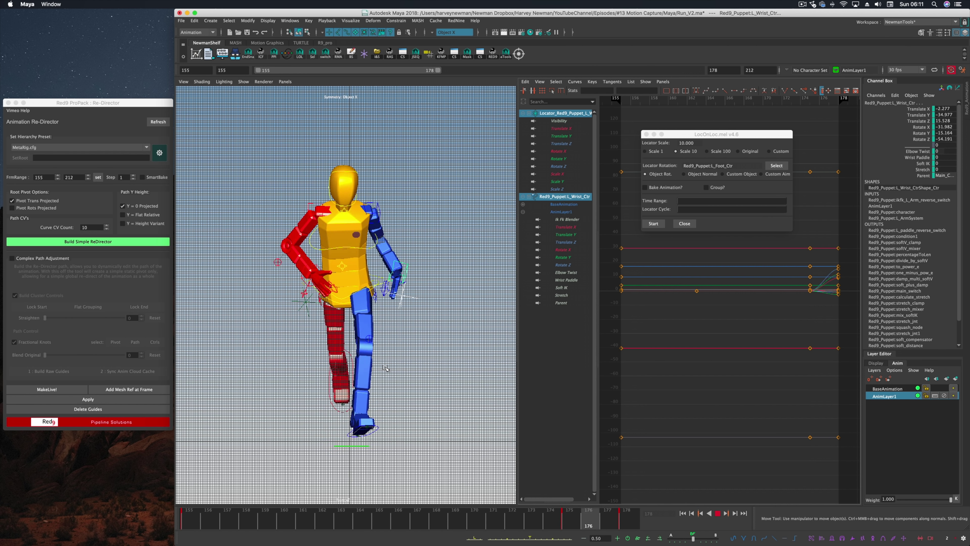
pyautogui.scroll(3, 385, 368)
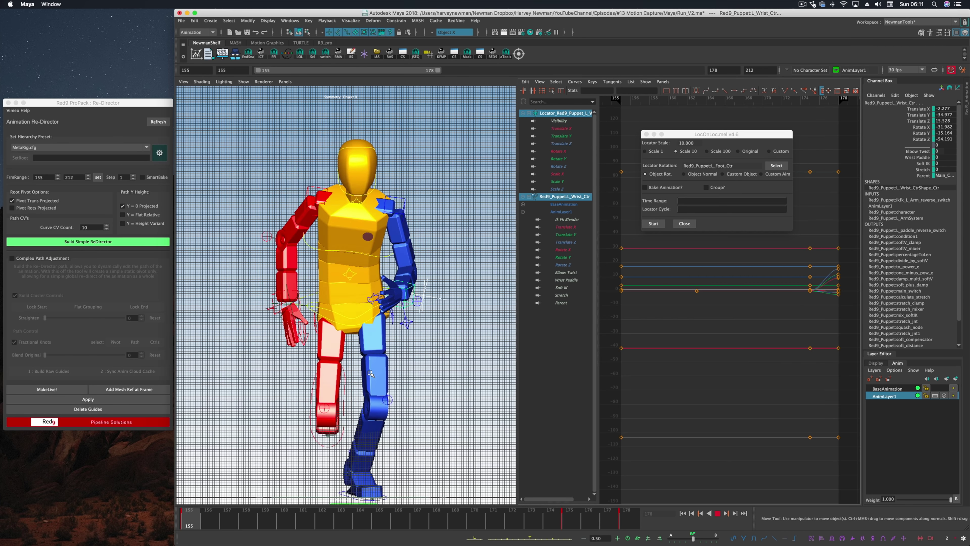
pyautogui.click(577, 517)
pyautogui.hotkey('alt', 'v')
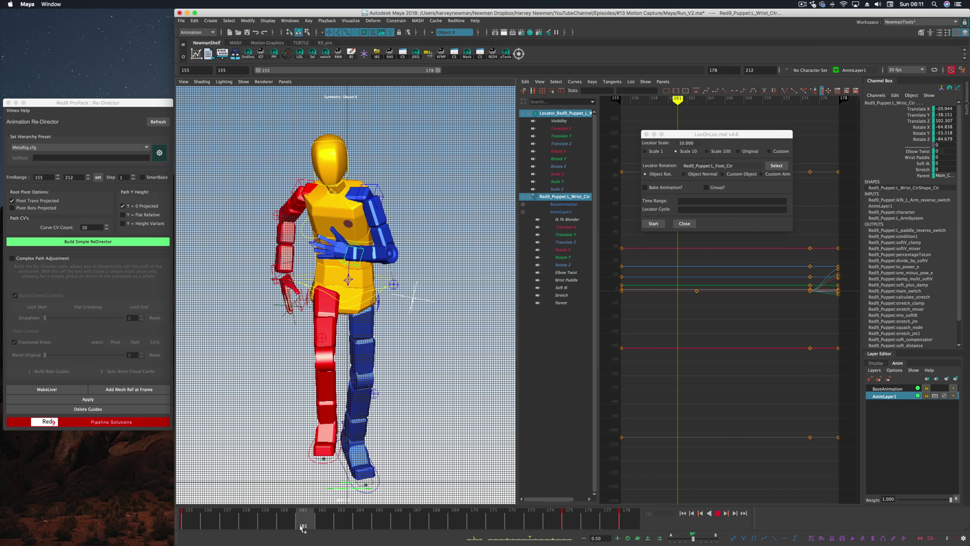
# - Copy the frame 155 poses of the chest and both leg pole vector controls to frame 178
pyautogui.click(343, 239)
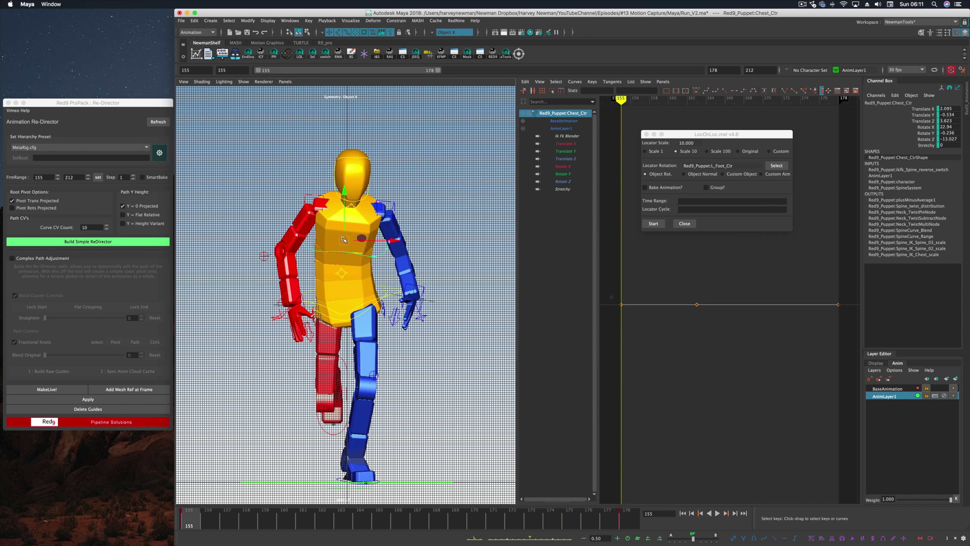
pyautogui.click(376, 373)
pyautogui.click(632, 524)
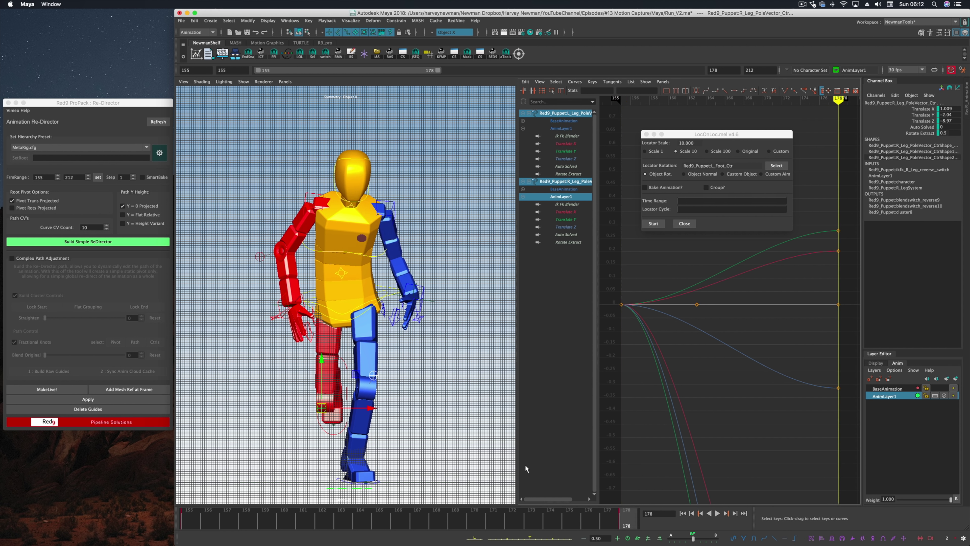
pyautogui.hotkey('alt', 'shift', 'v')
# - Copy the frame 155 pose of both arm pole vector controls to frame 178
pyautogui.click(409, 270)
pyautogui.keyDown('shift'); pyautogui.click(263, 256); pyautogui.keyUp('shift')
pyautogui.moveTo(626, 524); pyautogui.dragTo(682, 527, button='middle')
pyautogui.press('s')
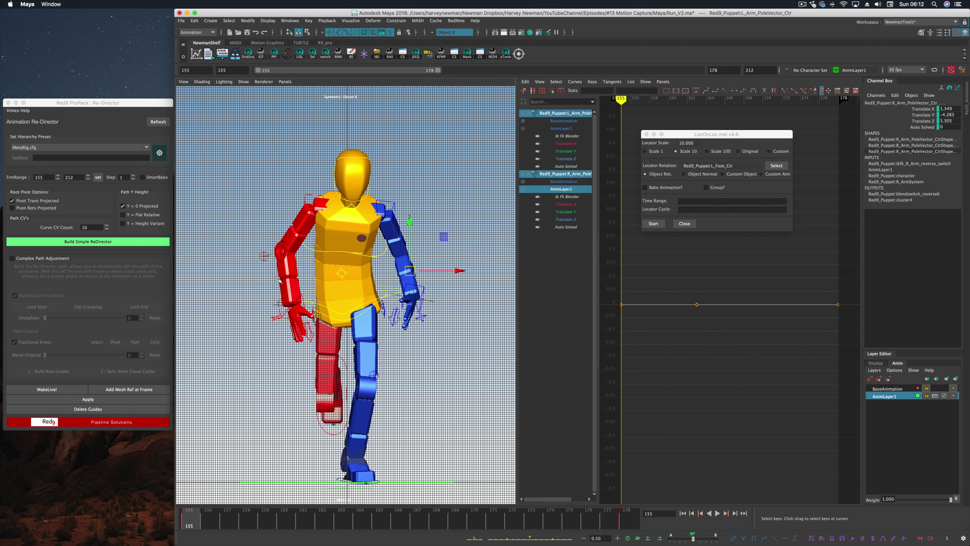
# - Copy the frame 155 pose of the hip and shoulder controls to frame 178 and play the cycle
pyautogui.click(395, 292)
pyautogui.keyDown('shift'); pyautogui.click(369, 191); pyautogui.keyUp('shift')
pyautogui.middleClick(630, 523)
pyautogui.press('s')
pyautogui.hotkey('alt', 'shift', 'v')
# - Key the frame 155 Toe Pivot, Toe Tap and Toe Twist values of both foot controls at frame 178
pyautogui.click(378, 483)
pyautogui.keyDown('shift'); pyautogui.click(342, 432); pyautogui.keyUp('shift')
pyautogui.press('s')
pyautogui.press(',')
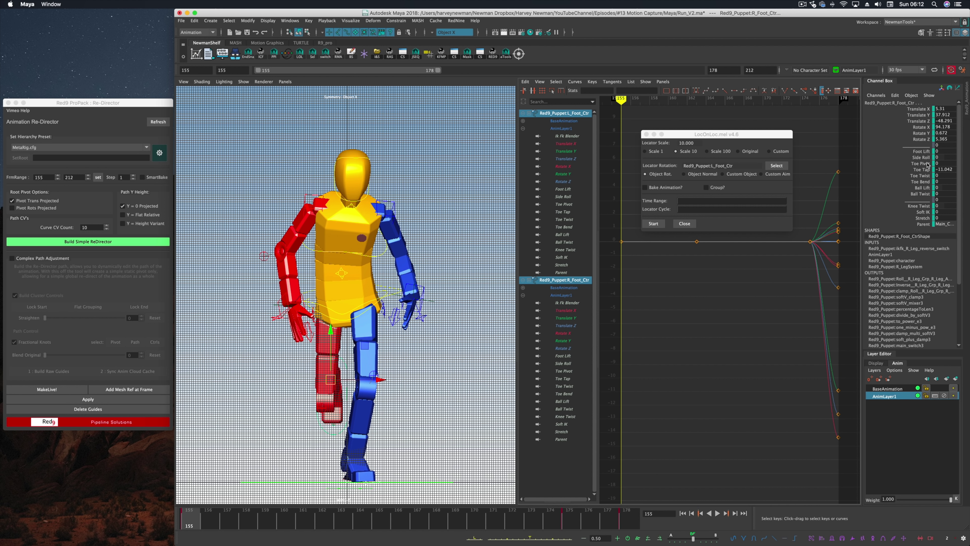
pyautogui.moveTo(929, 164); pyautogui.dragTo(925, 176)
pyautogui.middleClick(628, 523)
pyautogui.rightClick(919, 171)
pyautogui.click(917, 189)
# - Compare the first and last frames, play the cycle and check the COG control's layer curves
pyautogui.press('.')
pyautogui.press(',')
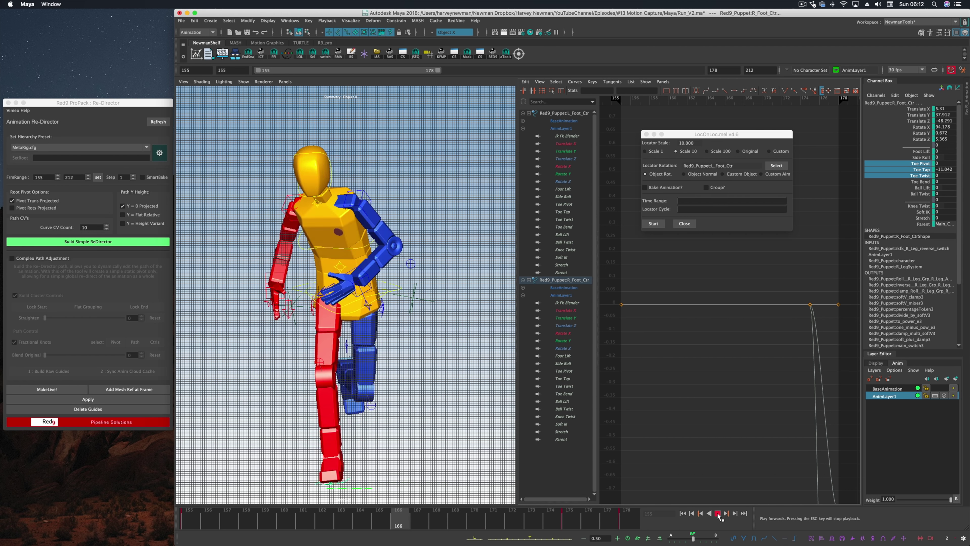
pyautogui.click(395, 280)
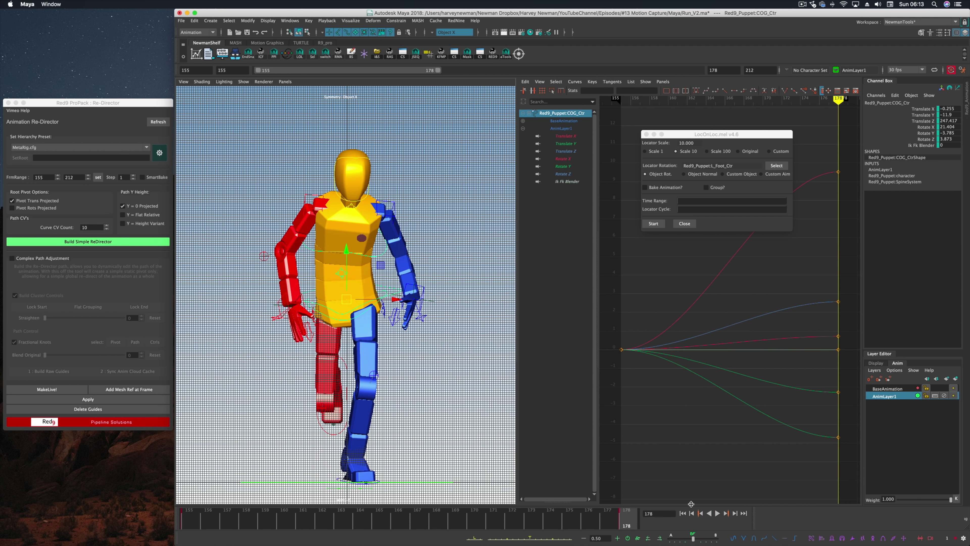
pyautogui.moveTo(266, 514); pyautogui.dragTo(188, 516)
# - Merge AnimLayer1 with BaseAnimation into a single animation layer
pyautogui.click(420, 290)
pyautogui.keyDown('shift'); pyautogui.click(285, 296); pyautogui.keyUp('shift')
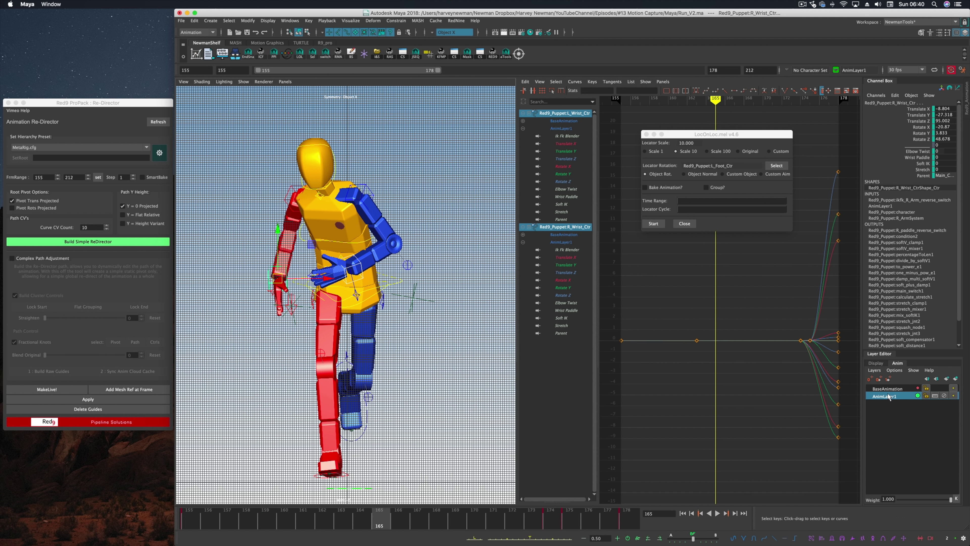
pyautogui.keyDown('shift'); pyautogui.click(887, 388); pyautogui.keyUp('shift')
pyautogui.rightClick(887, 388)
pyautogui.click(897, 255)
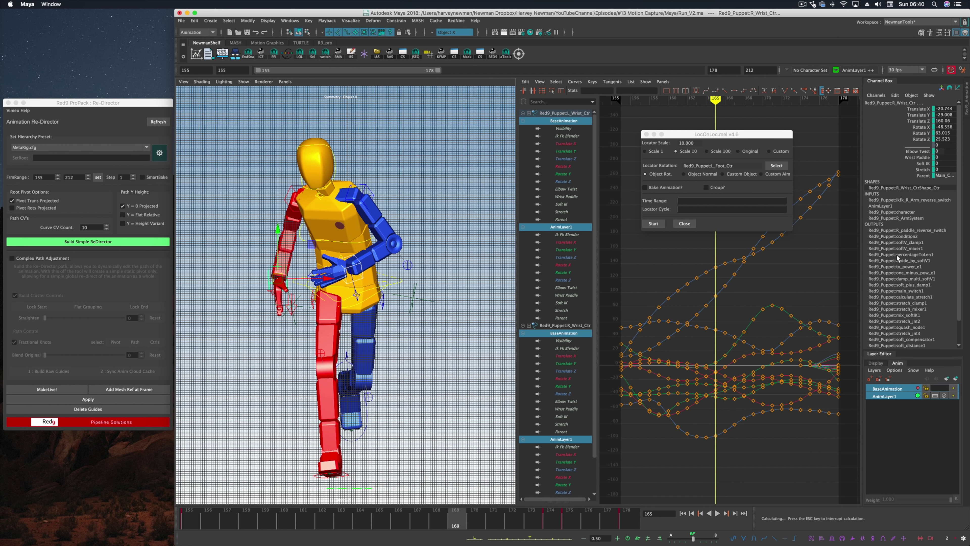
# - Switch the left and right wrist controls to Chest IK space over the whole range with Space Matching
pyautogui.click(362, 272)
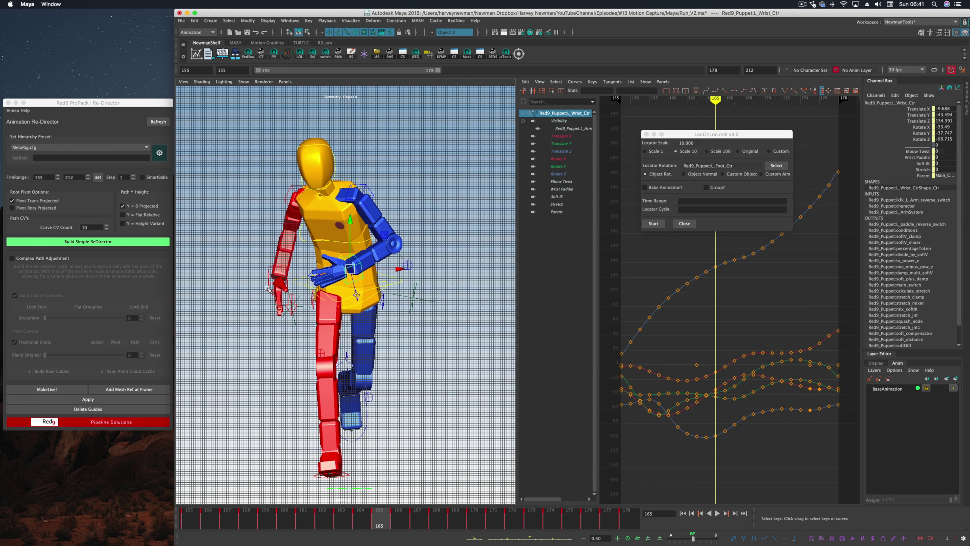
pyautogui.rightClick(355, 260)
pyautogui.click(362, 330)
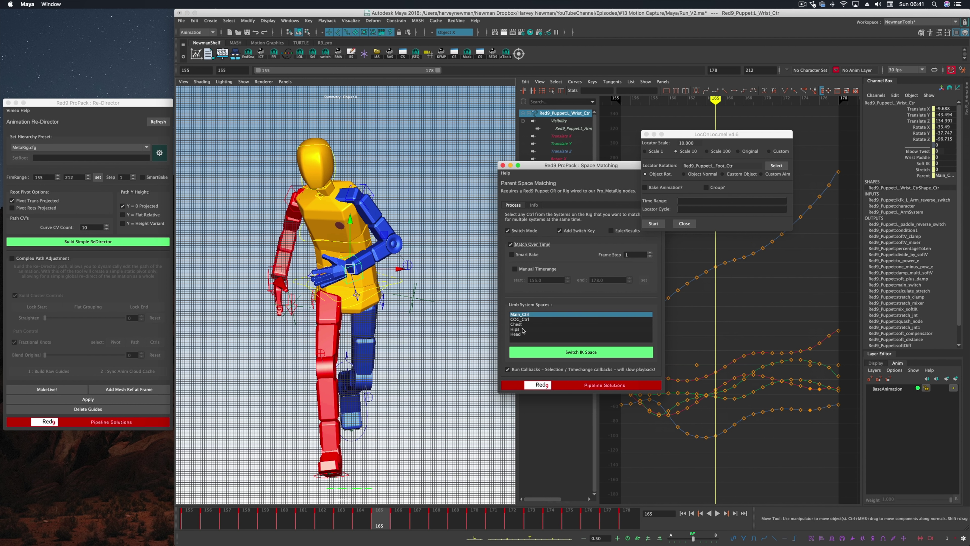
pyautogui.click(278, 278)
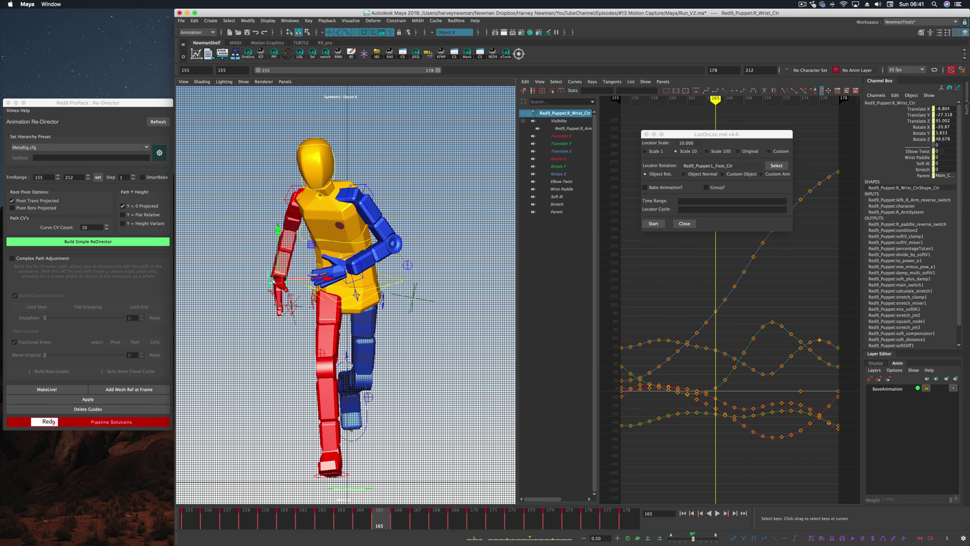
pyautogui.click(562, 352)
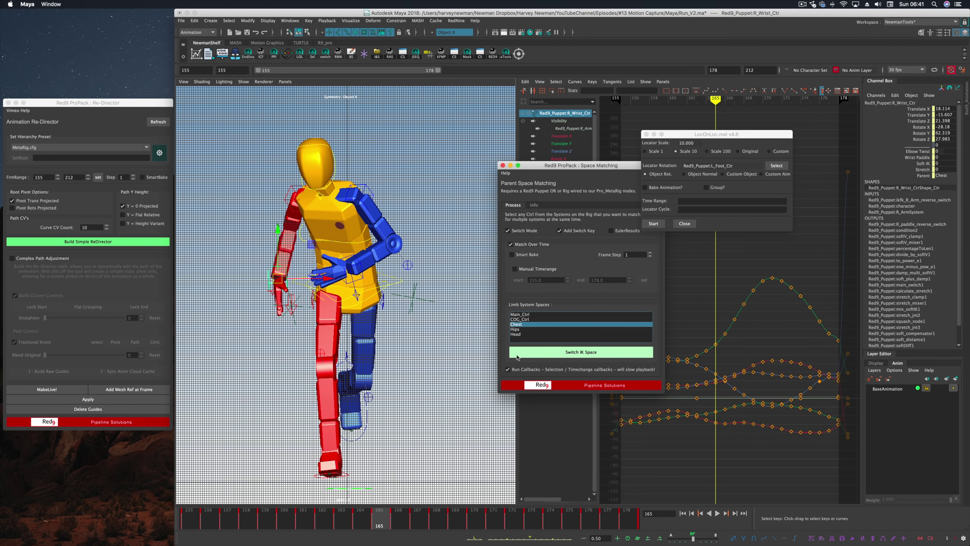
# - Create an animation layer from the COG control, key it at frame 155 and play the cycle
pyautogui.click(193, 521)
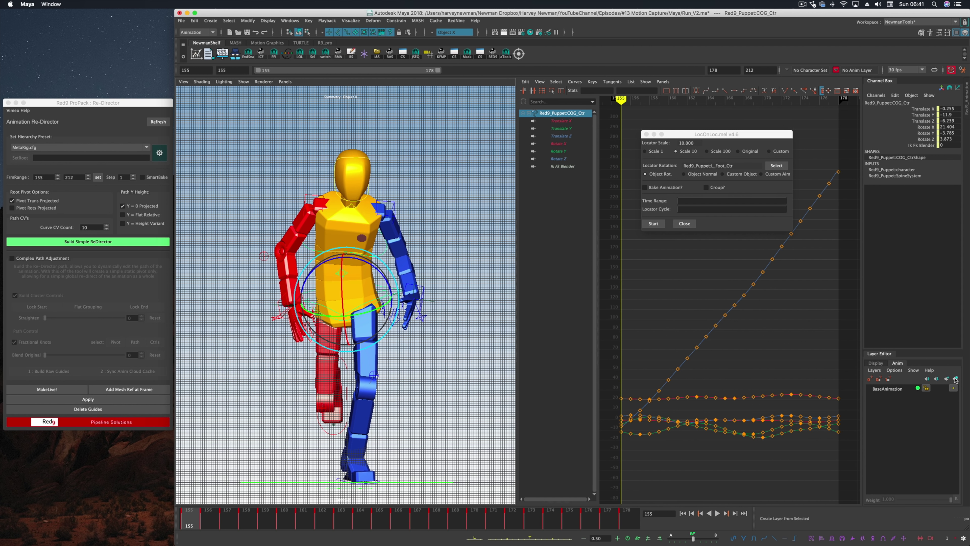
pyautogui.press('s')
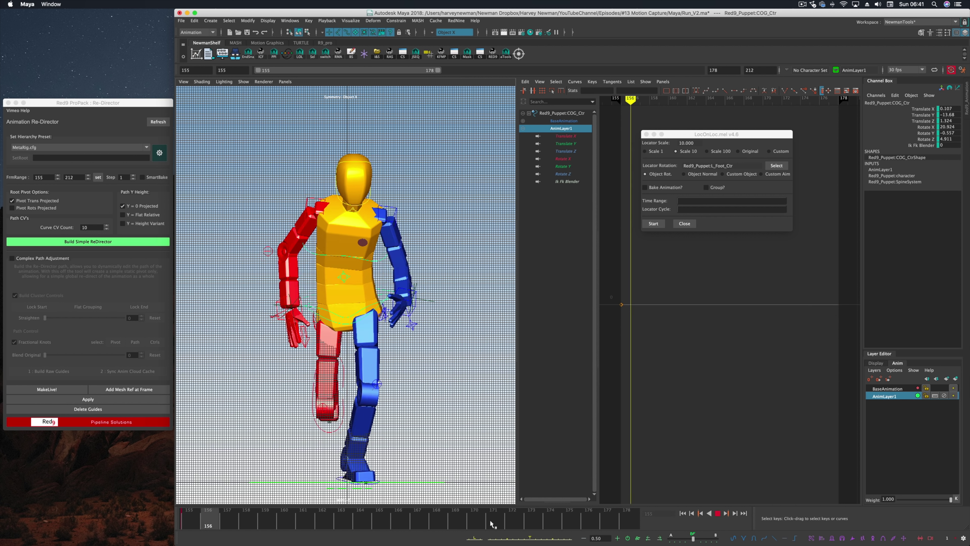
pyautogui.moveTo(218, 520); pyautogui.dragTo(378, 527)
pyautogui.hotkey('alt', 'v')
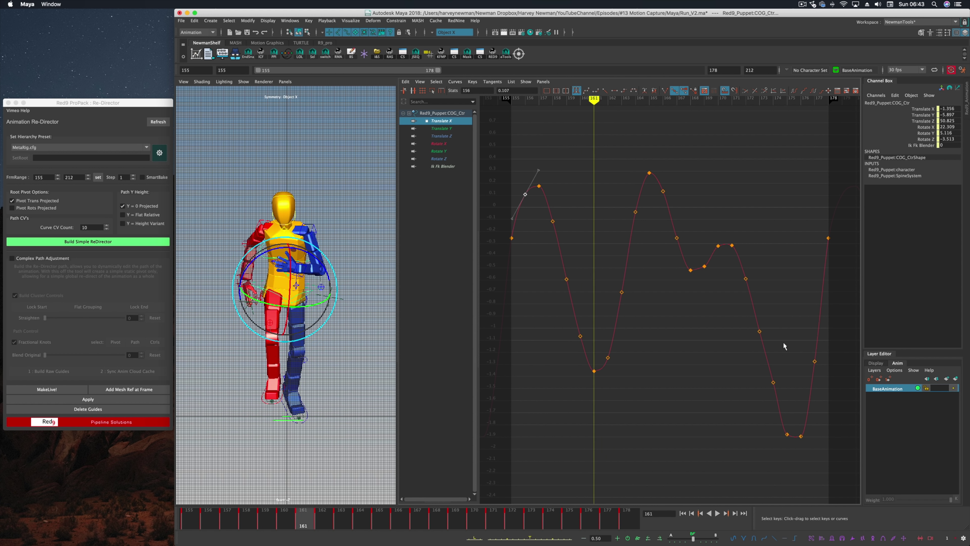
# - Smooth the loop ends of the COG control's rotation curves, deleting the Rotate Y keys between frames 175 and 178, and play the cycle
pyautogui.press('Down')
pyautogui.press('Down')
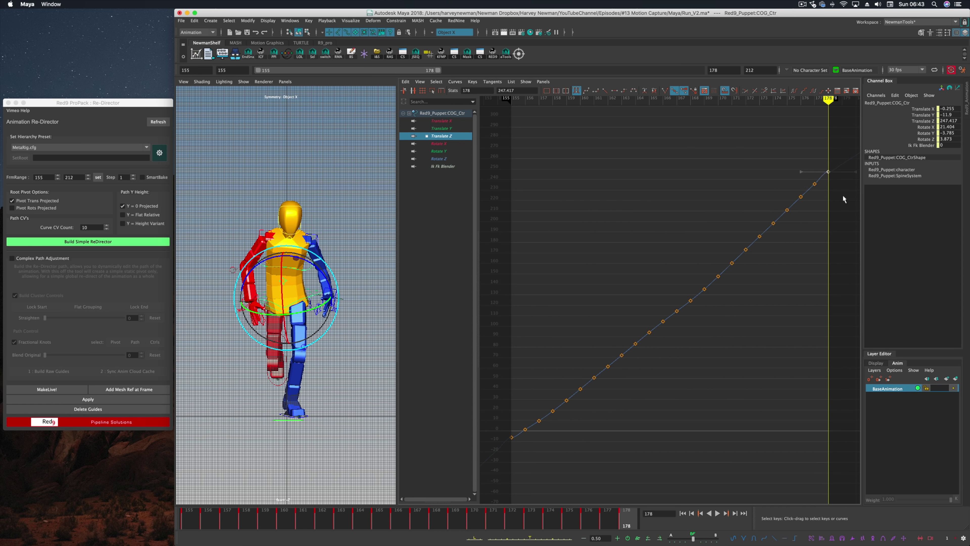
pyautogui.press('.')
pyautogui.press('.')
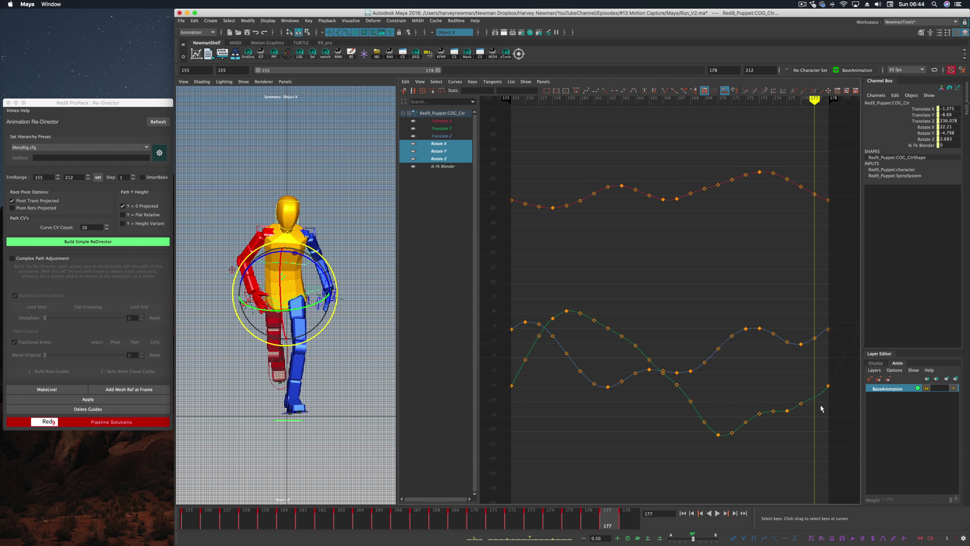
pyautogui.click(788, 411)
pyautogui.press('.')
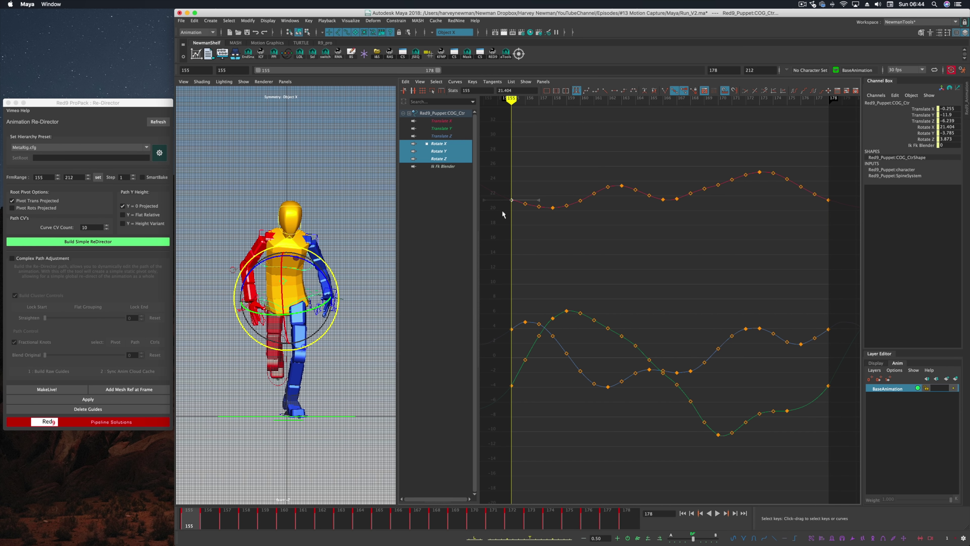
pyautogui.click(717, 513)
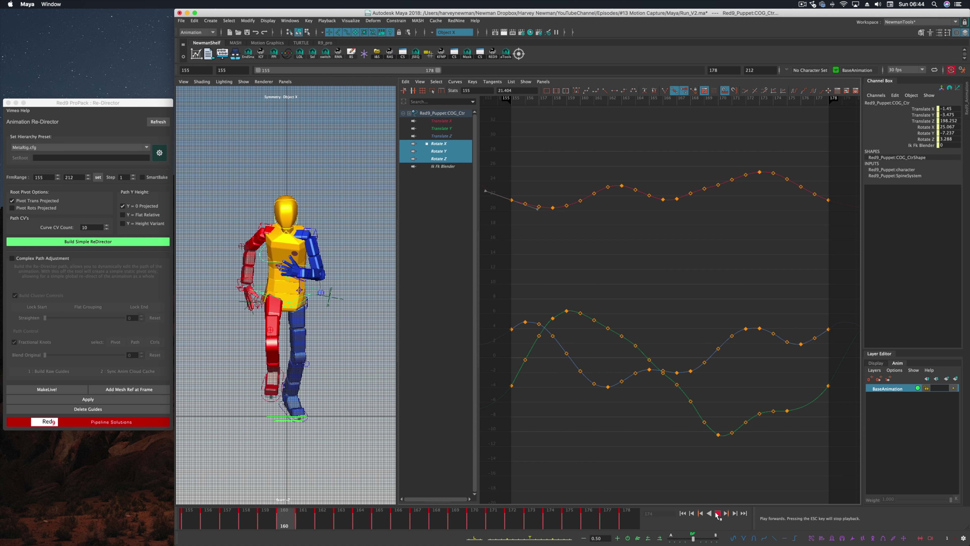
pyautogui.click(718, 514)
# - Smooth the loop ends of the chest control's Translate X and Translate Y curves, removing the Translate Y keys at frames 160 and 161
pyautogui.click(300, 270)
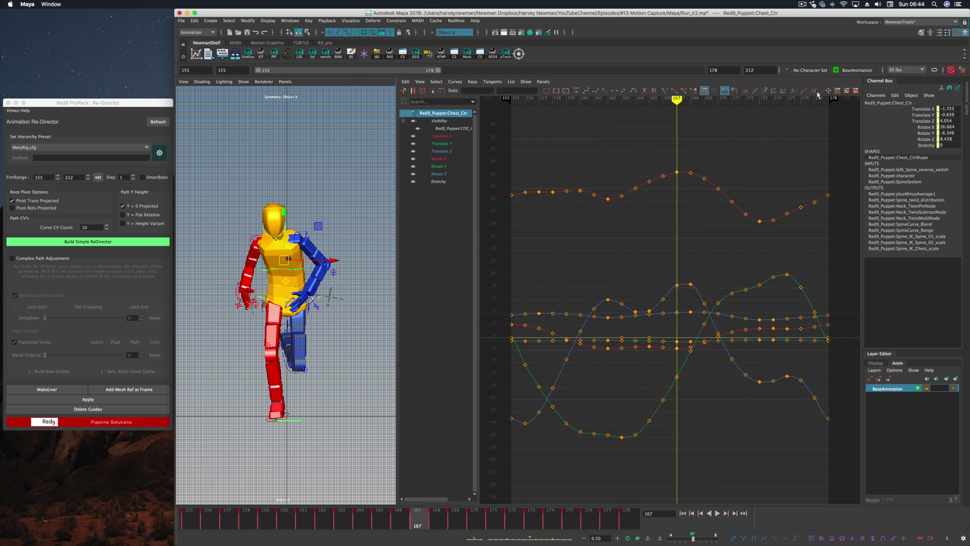
pyautogui.moveTo(821, 161); pyautogui.dragTo(837, 183)
pyautogui.moveTo(518, 182); pyautogui.dragTo(498, 150)
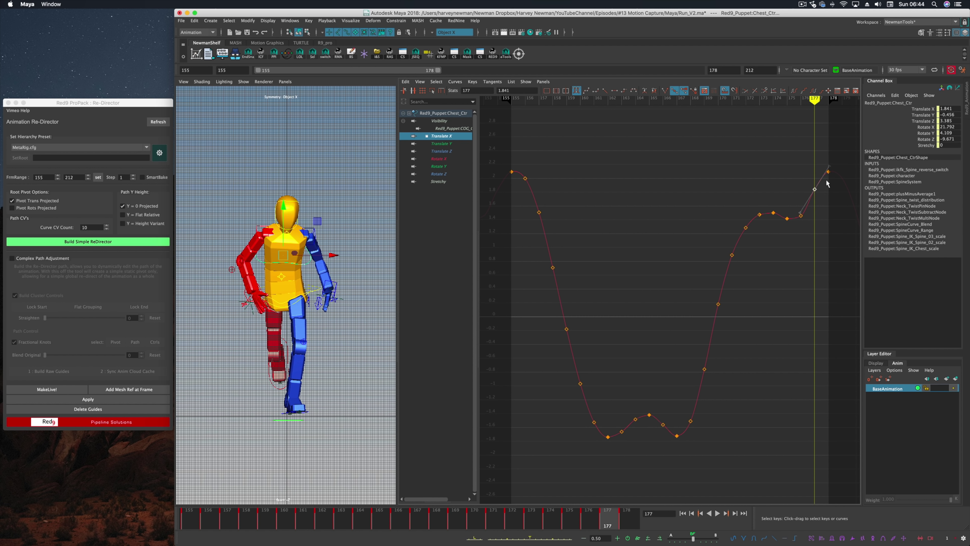
pyautogui.click(441, 144)
pyautogui.moveTo(820, 331); pyautogui.dragTo(838, 353)
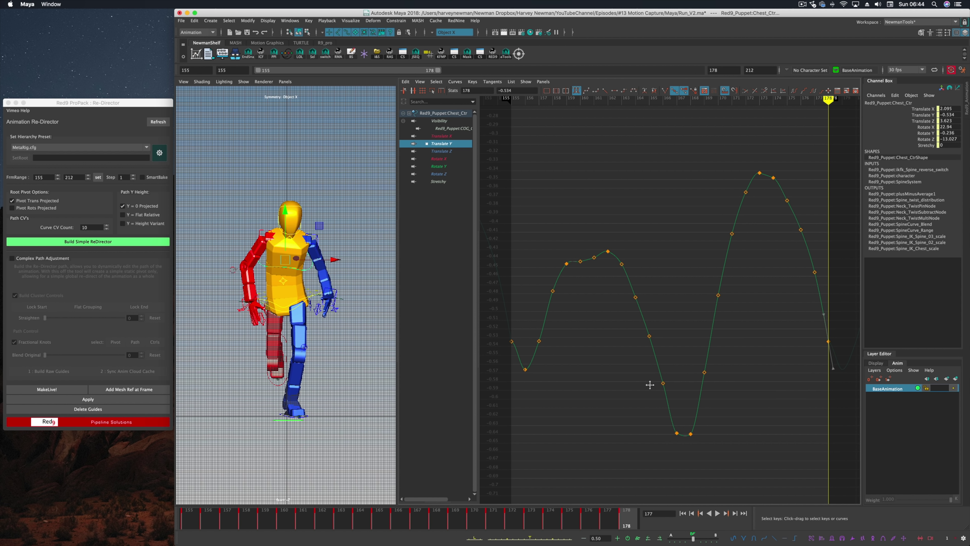
pyautogui.press('Delete')
pyautogui.moveTo(571, 245); pyautogui.dragTo(601, 284)
pyautogui.press('Delete')
pyautogui.moveTo(697, 410); pyautogui.dragTo(598, 411)
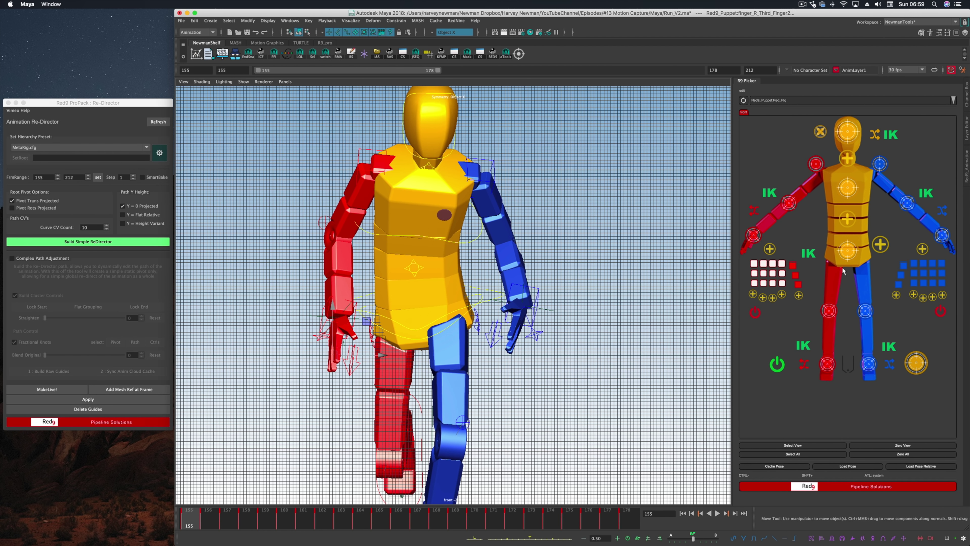
# - Rotate the right hand's finger controls into a relaxed curl and play the cycle
pyautogui.press('e')
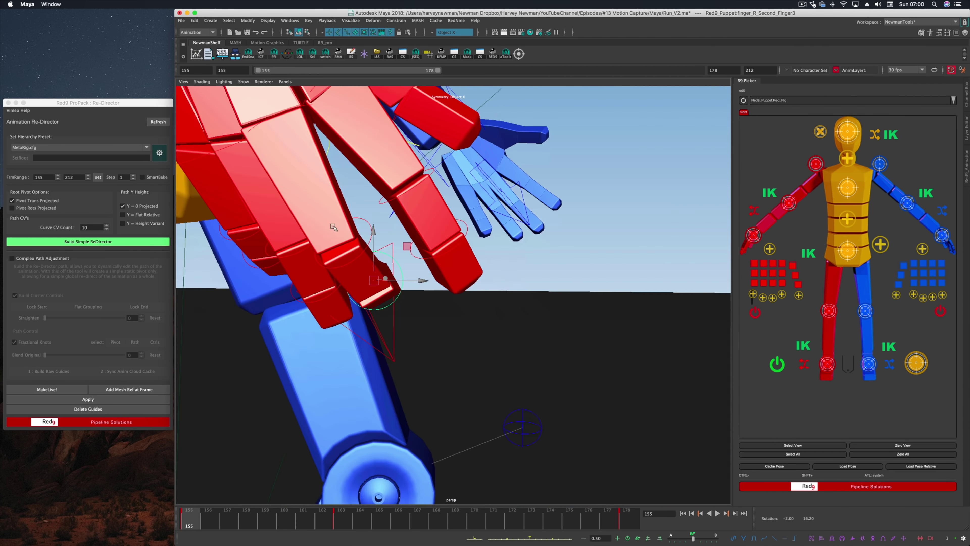
pyautogui.press('w')
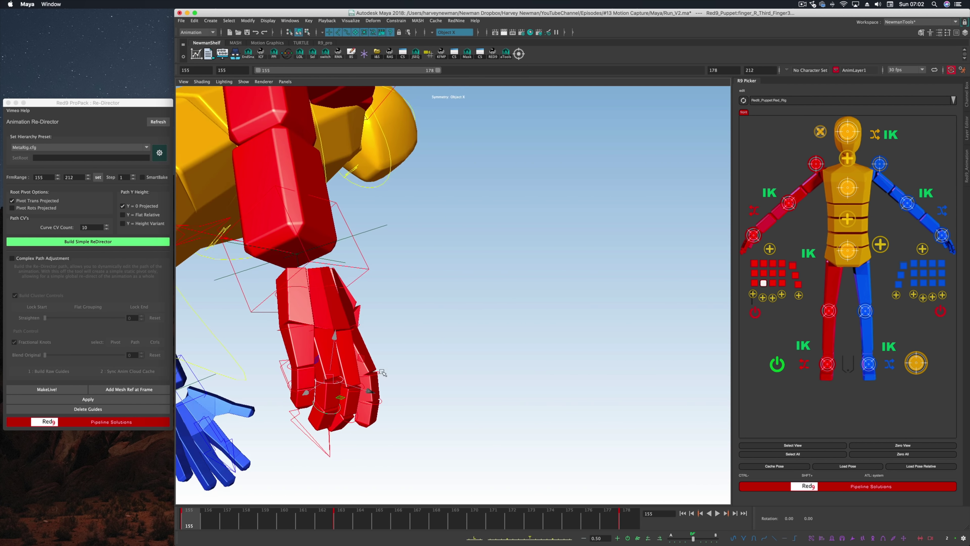
pyautogui.click(310, 350)
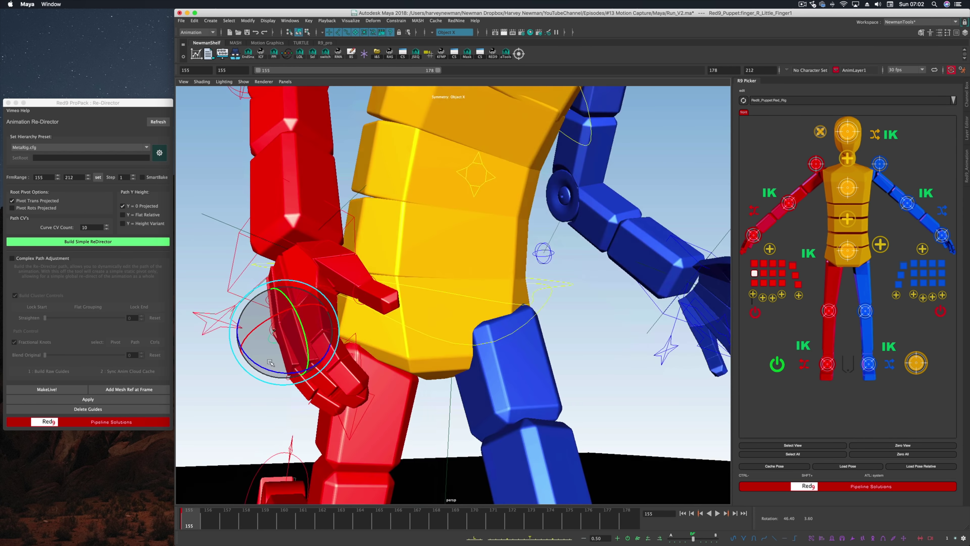
pyautogui.click(763, 273)
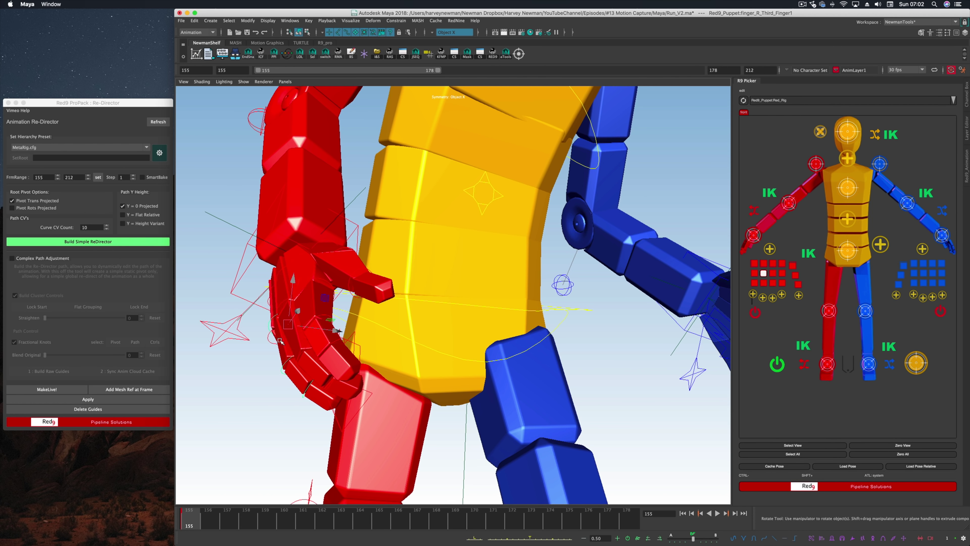
pyautogui.hotkey('alt', 'v')
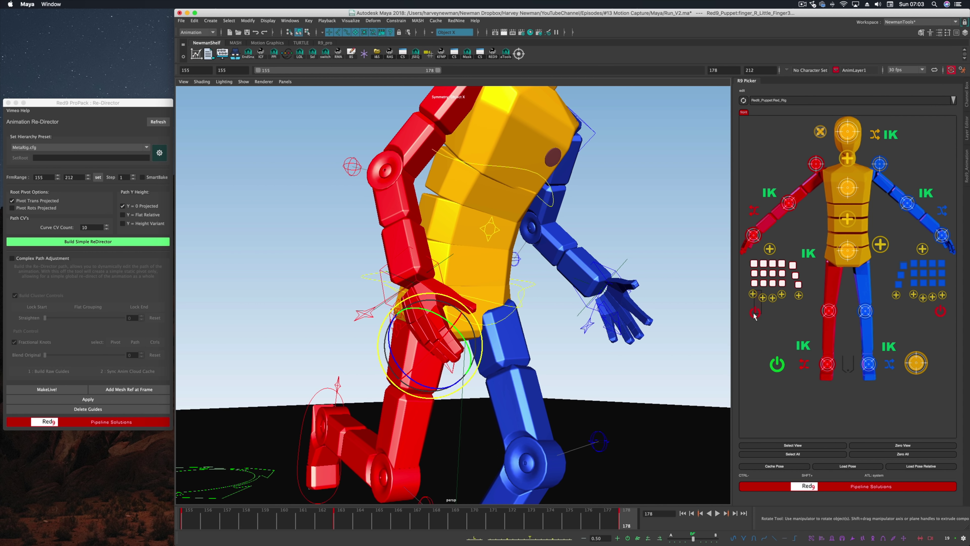
# - Switch on the left hand's finger option in the picker, pose its fingers in a relaxed curl and review the cycle from the front
pyautogui.click(940, 311)
pyautogui.keyDown('alt'); pyautogui.moveTo(627, 325); pyautogui.dragTo(451, 333); pyautogui.keyUp('alt')
pyautogui.keyDown('alt'); pyautogui.moveTo(627, 340); pyautogui.dragTo(581, 344, button='middle'); pyautogui.keyUp('alt')
pyautogui.keyDown('alt'); pyautogui.moveTo(581, 343); pyautogui.dragTo(451, 338); pyautogui.keyUp('alt')
pyautogui.click(565, 289)
pyautogui.press('f')
pyautogui.click(468, 346)
pyautogui.press('w')
pyautogui.click(419, 389)
pyautogui.keyDown('alt'); pyautogui.moveTo(419, 390); pyautogui.dragTo(513, 207); pyautogui.keyUp('alt')
pyautogui.click(444, 379)
pyautogui.keyDown('alt'); pyautogui.moveTo(426, 214); pyautogui.dragTo(531, 220); pyautogui.keyUp('alt')
pyautogui.press('w')
pyautogui.click(449, 260)
pyautogui.press('e')
pyautogui.click(462, 299)
pyautogui.press('e')
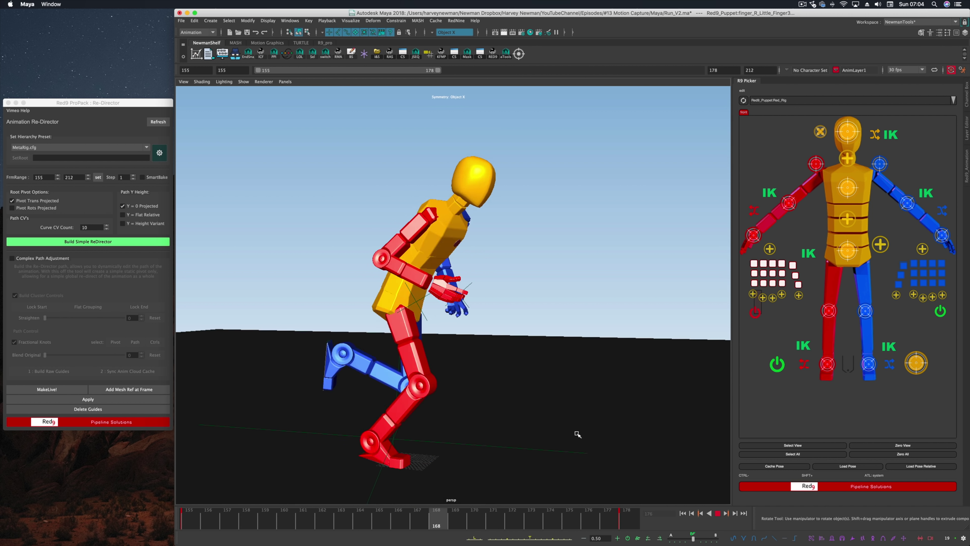
pyautogui.keyDown('alt'); pyautogui.moveTo(573, 434); pyautogui.dragTo(516, 434); pyautogui.keyUp('alt')
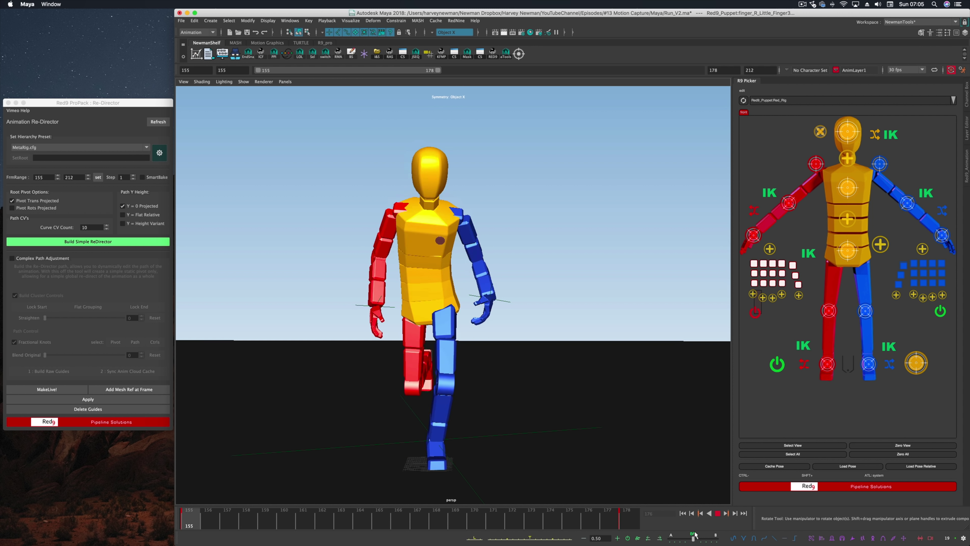
pyautogui.click(683, 514)
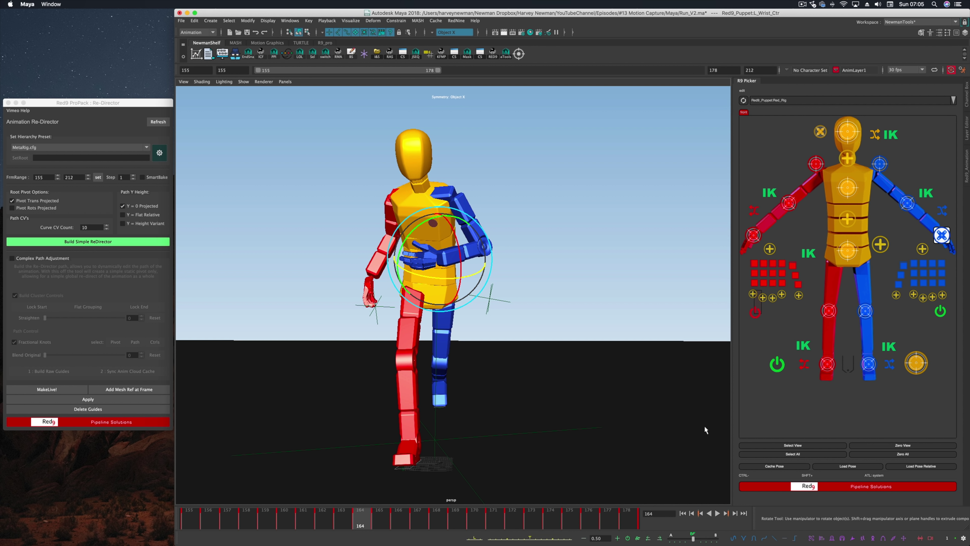
# - Create an animation layer from the left wrist control and key it at frames 155 and 178
pyautogui.click(967, 128)
pyautogui.rightClick(892, 130)
pyautogui.click(903, 134)
pyautogui.click(189, 521)
pyautogui.press('s')
pyautogui.click(626, 523)
pyautogui.press('s')
# - Adjust the left wrist control on AnimLayer1 in the front view, key it at frame 178 and play the cycle
pyautogui.press('space')
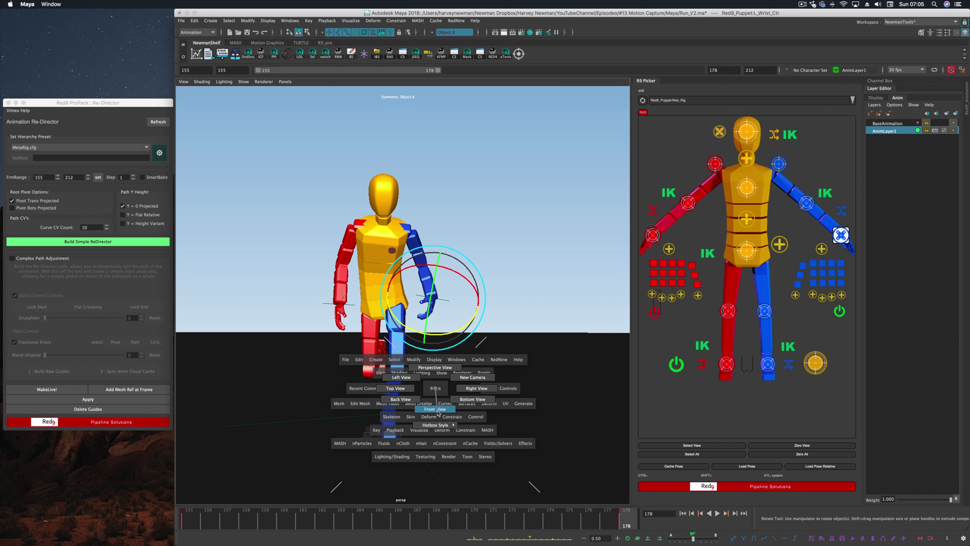
pyautogui.hotkey('alt', 'v')
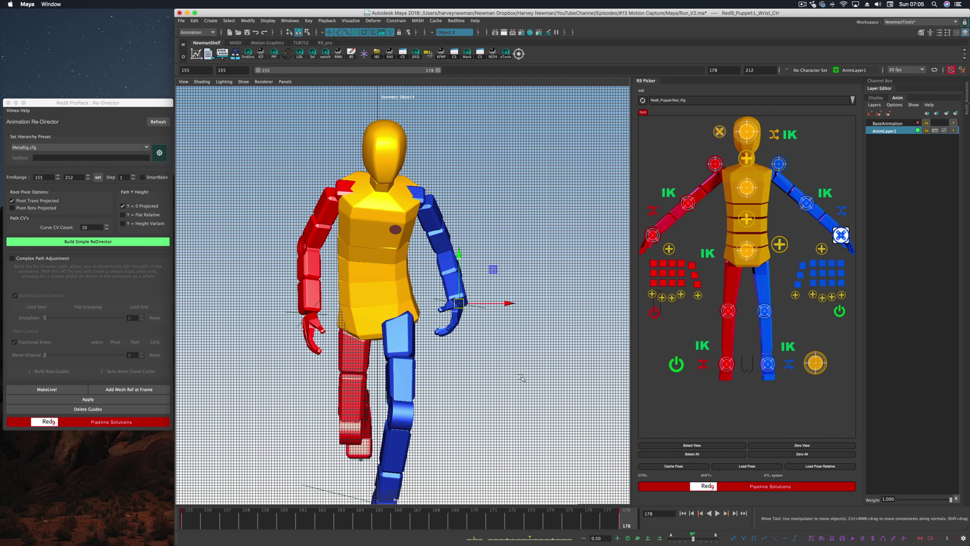
pyautogui.click(724, 514)
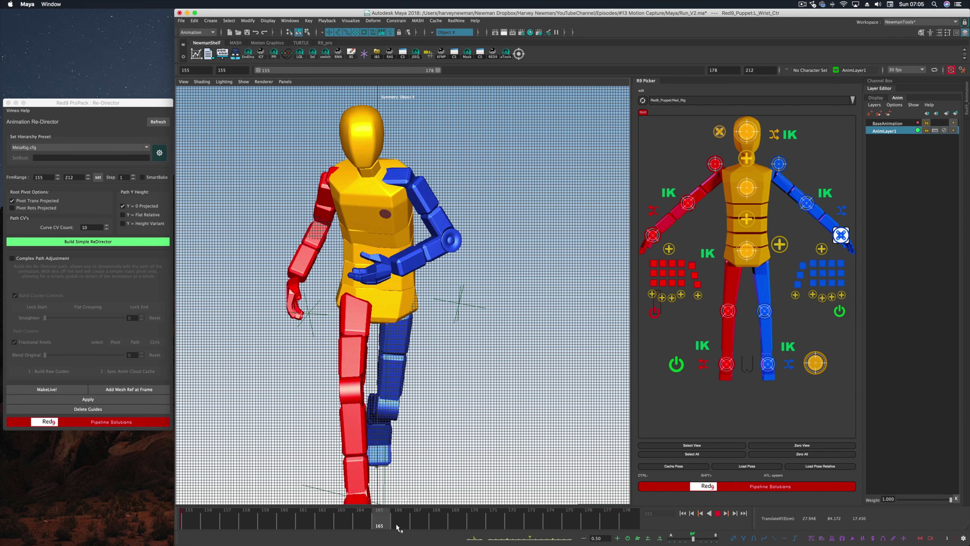
pyautogui.click(721, 513)
pyautogui.click(626, 524)
pyautogui.press('s')
pyautogui.press(',')
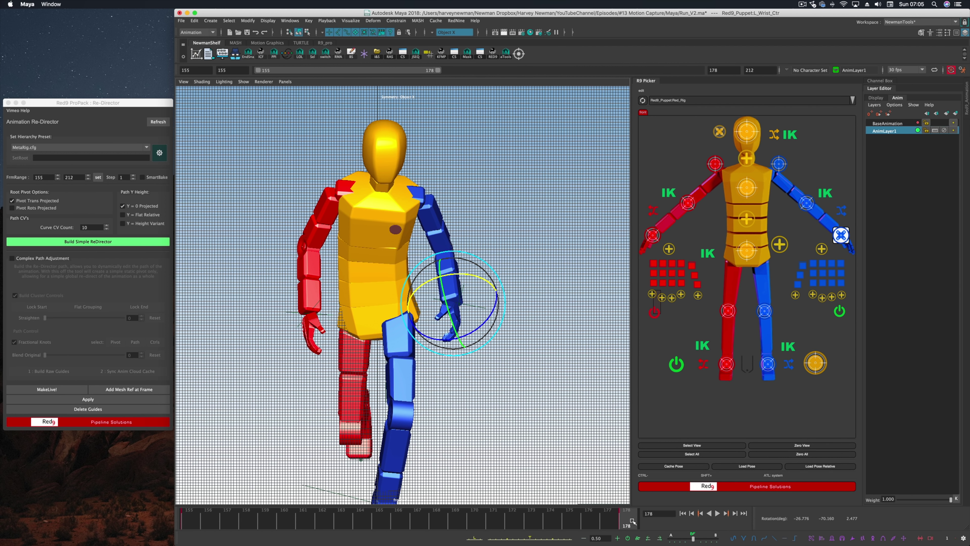
pyautogui.moveTo(189, 522); pyautogui.dragTo(626, 523)
pyautogui.click(718, 514)
pyautogui.click(720, 514)
pyautogui.press(',')
# - Add the left arm pole vector control to AnimLayer1 and scrub through frames 155 to 178
pyautogui.rightClick(884, 131)
pyautogui.click(898, 146)
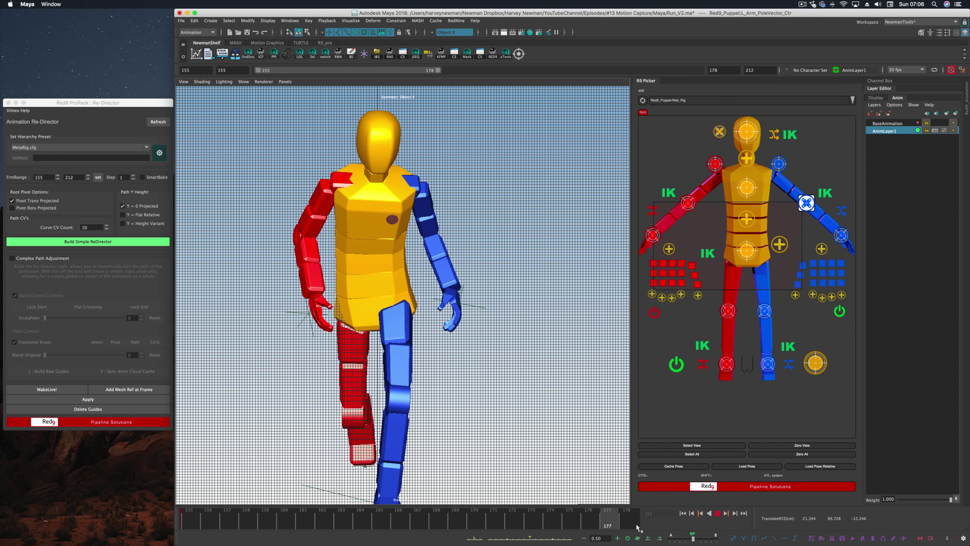
pyautogui.rightClick(883, 130)
pyautogui.click(896, 141)
pyautogui.moveTo(189, 521); pyautogui.dragTo(627, 521)
pyautogui.rightClick(883, 132)
pyautogui.click(896, 136)
# - Key the left wrist control on AnimLayer1 at both ends of the loop, frames 155 and 178
pyautogui.click(189, 520)
pyautogui.press('s')
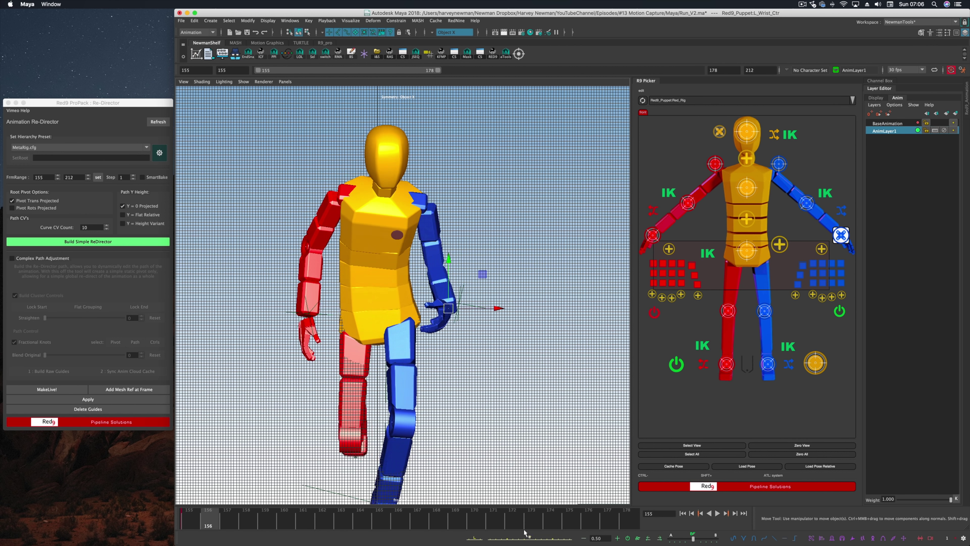
pyautogui.click(626, 520)
pyautogui.press('s')
pyautogui.click(189, 521)
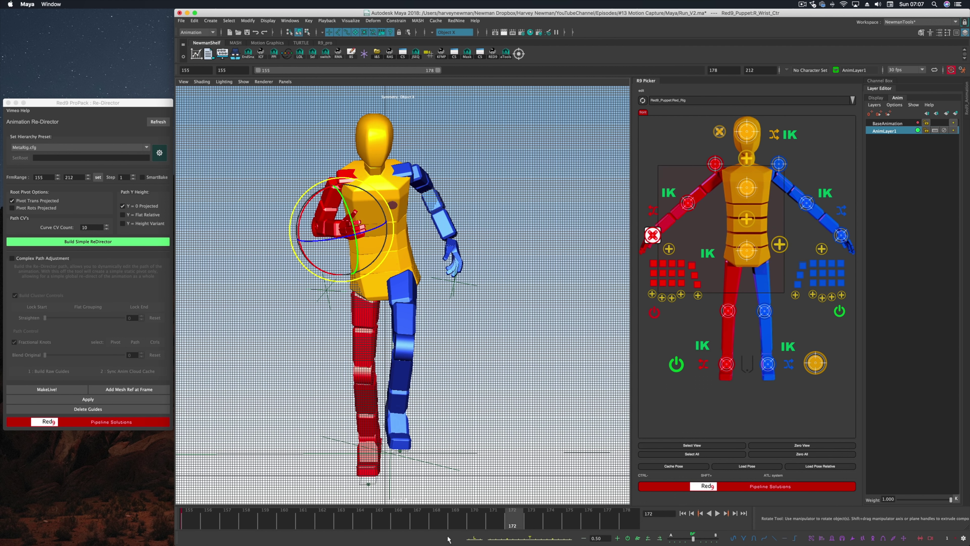
# - Adjust the right wrist control's arm swing at in-between frames on AnimLayer1
pyautogui.moveTo(448, 522); pyautogui.dragTo(189, 522)
pyautogui.click(322, 521)
pyautogui.moveTo(325, 521); pyautogui.dragTo(409, 517)
pyautogui.press(',')
pyautogui.moveTo(351, 281); pyautogui.dragTo(340, 282)
pyautogui.press('.')
pyautogui.click(544, 525)
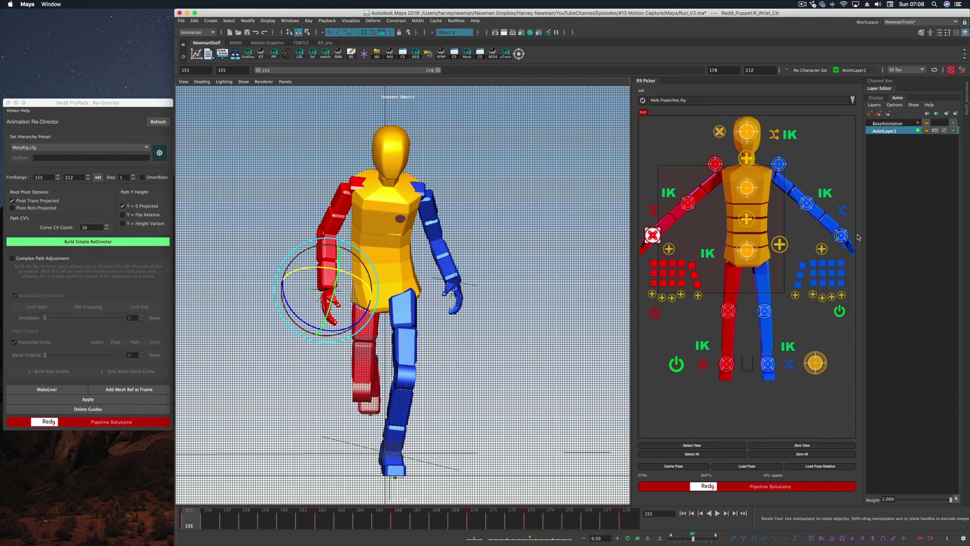
# - Key the left wrist control at frame 178 and lower it at about frames 159 and 165 on AnimLayer1
pyautogui.click(627, 522)
pyautogui.press('s')
pyautogui.moveTo(195, 522); pyautogui.dragTo(266, 522)
pyautogui.moveTo(447, 254); pyautogui.dragTo(439, 273)
pyautogui.moveTo(269, 522); pyautogui.dragTo(382, 523)
pyautogui.moveTo(440, 248); pyautogui.dragTo(435, 267)
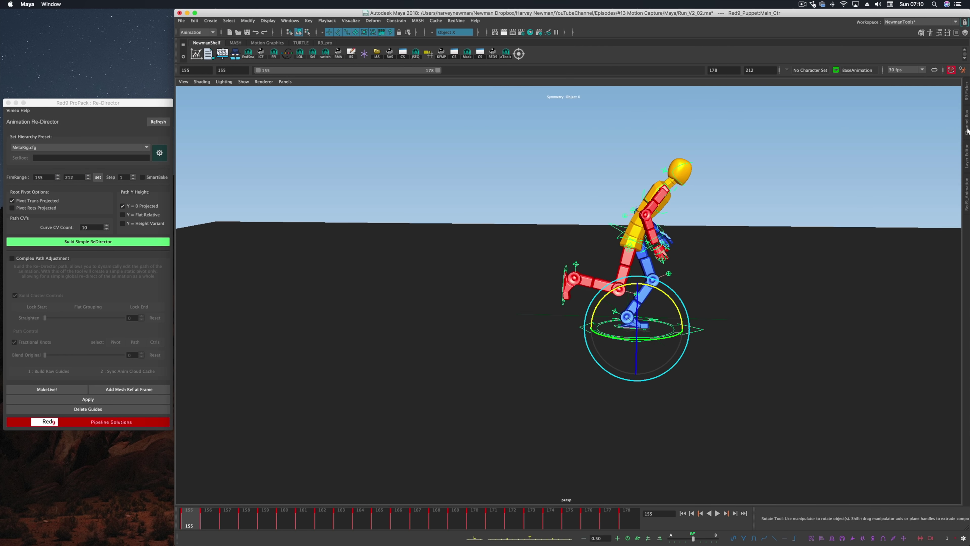
# - Mute the Translate Z channel of the main control
pyautogui.click(967, 131)
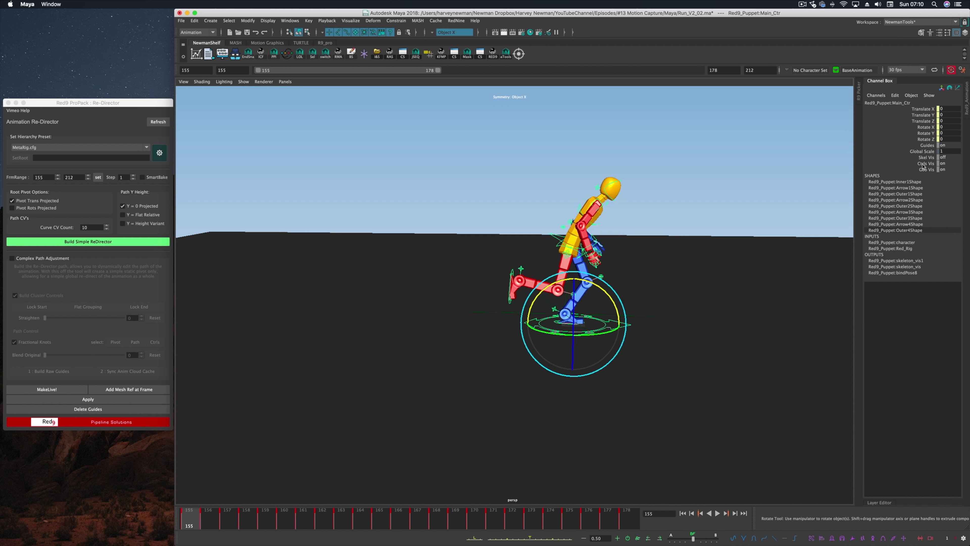
pyautogui.moveTo(287, 516); pyautogui.dragTo(60, 506)
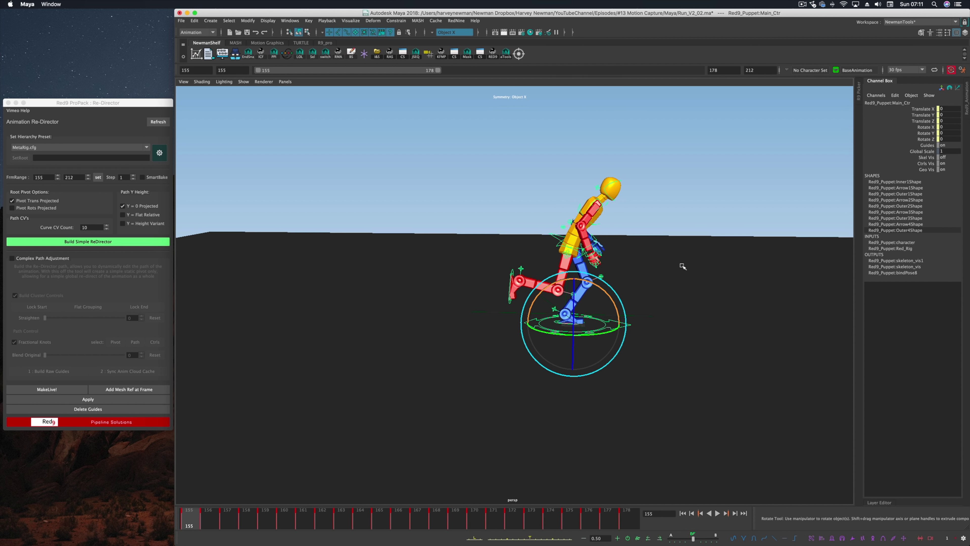
pyautogui.rightClick(919, 123)
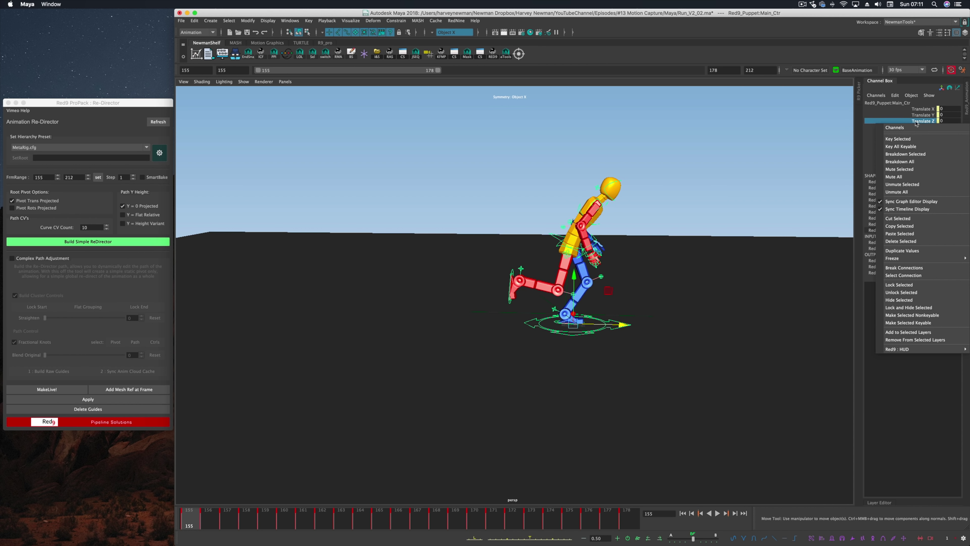
pyautogui.click(900, 169)
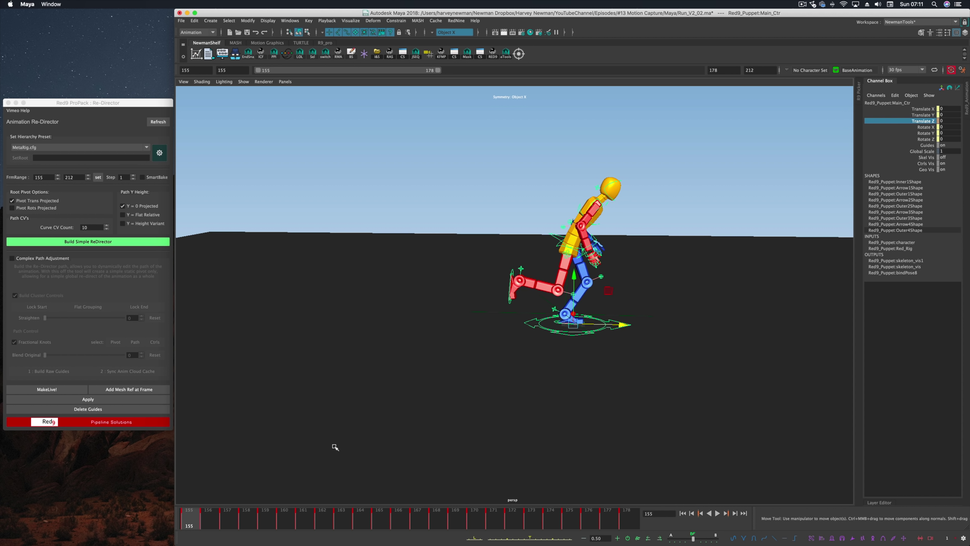
# - Play the run cycle and review the character's movement relative to the main control from the side and above
pyautogui.moveTo(208, 524); pyautogui.dragTo(531, 522)
pyautogui.keyDown('alt'); pyautogui.moveTo(588, 448); pyautogui.dragTo(451, 468, button='middle'); pyautogui.keyUp('alt')
pyautogui.keyDown('alt'); pyautogui.moveTo(451, 468); pyautogui.dragTo(450, 438, button='right'); pyautogui.keyUp('alt')
pyautogui.keyDown('alt'); pyautogui.moveTo(451, 438); pyautogui.dragTo(454, 425); pyautogui.keyUp('alt')
pyautogui.click(718, 513)
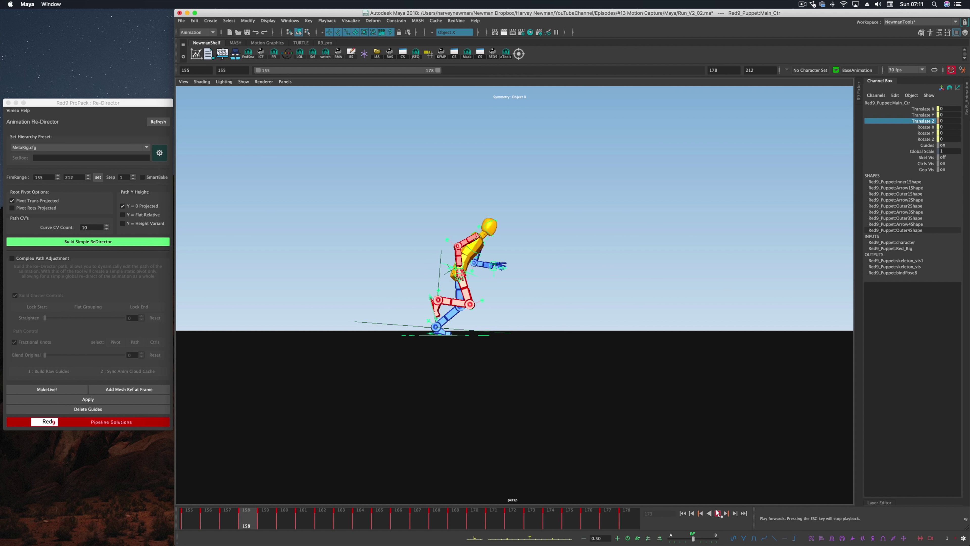
pyautogui.keyDown('alt'); pyautogui.moveTo(674, 452); pyautogui.dragTo(666, 469); pyautogui.keyUp('alt')
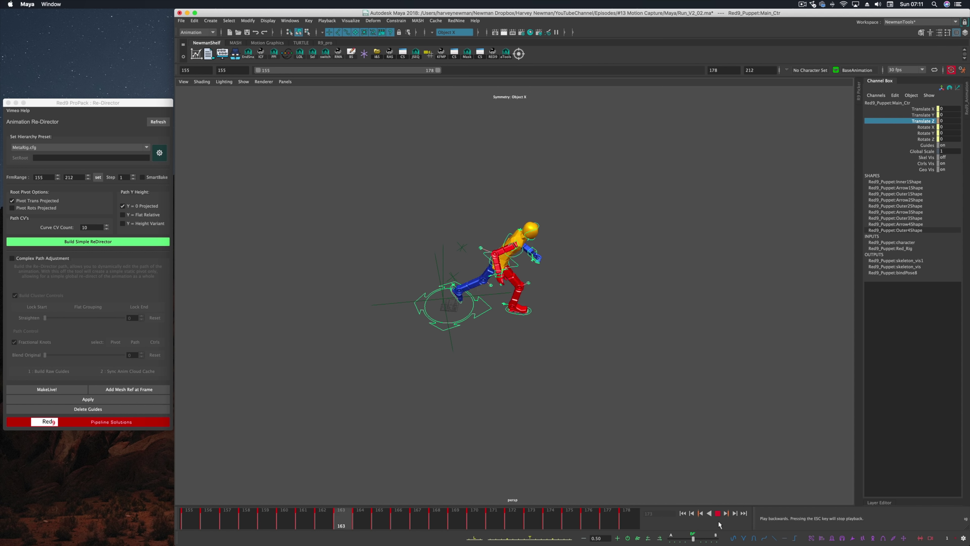
pyautogui.click(718, 513)
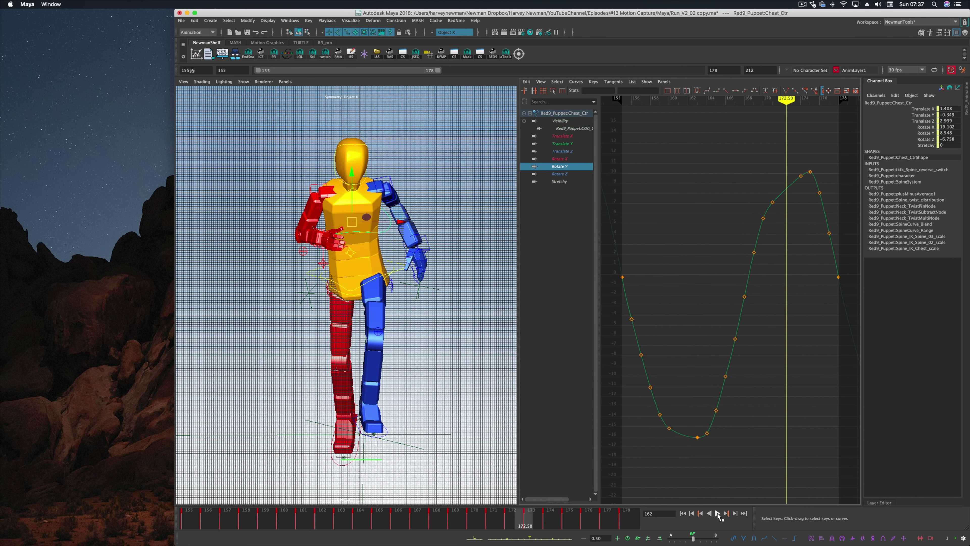
# - Merge AnimLayer1 with BaseAnimation into a single animation layer in the scene copy
pyautogui.click(877, 81)
pyautogui.click(966, 138)
pyautogui.click(898, 123)
pyautogui.keyDown('shift'); pyautogui.click(904, 132); pyautogui.keyUp('shift')
pyautogui.rightClick(904, 132)
pyautogui.click(913, 186)
# - Switch the parent space of the left wrist control and the right wrist control with Space Matching
pyautogui.click(387, 264)
pyautogui.rightClick(385, 264)
pyautogui.click(386, 335)
pyautogui.click(531, 315)
pyautogui.click(581, 351)
pyautogui.click(502, 165)
pyautogui.click(305, 267)
pyautogui.rightClick(306, 266)
pyautogui.click(299, 337)
pyautogui.click(531, 315)
pyautogui.click(554, 350)
pyautogui.click(502, 166)
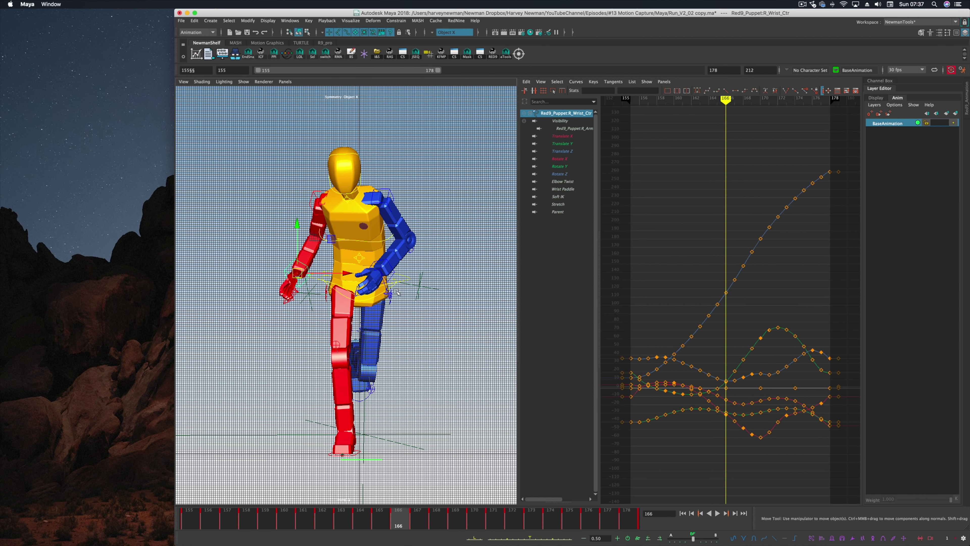
# - Adjust the chest control's Rotate X and Rotate Y curves to smooth their loop
pyautogui.click(389, 239)
pyautogui.click(567, 158)
pyautogui.click(669, 272)
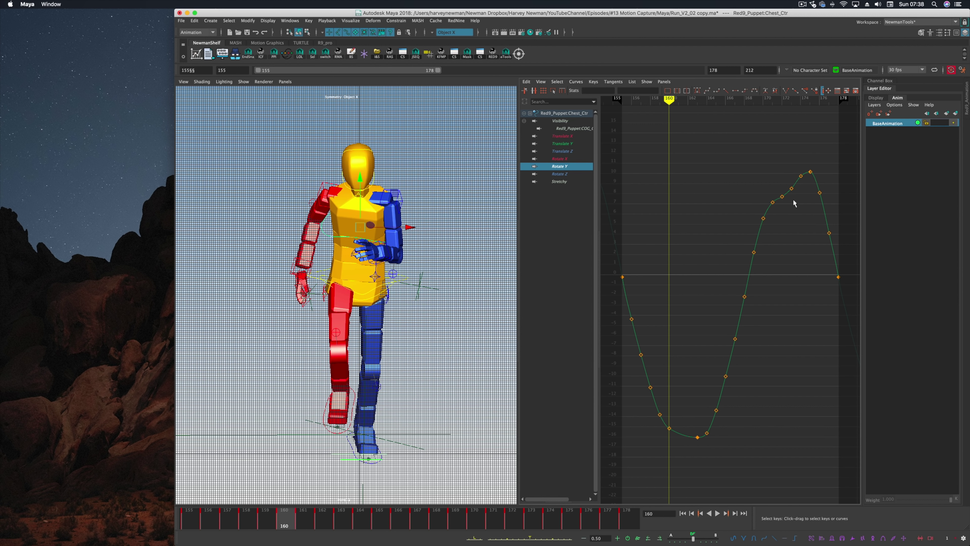
pyautogui.moveTo(613, 435); pyautogui.dragTo(634, 415)
# - Smooth the loop ends of the mid spine control's Translate X and Translate Y curves
pyautogui.click(357, 264)
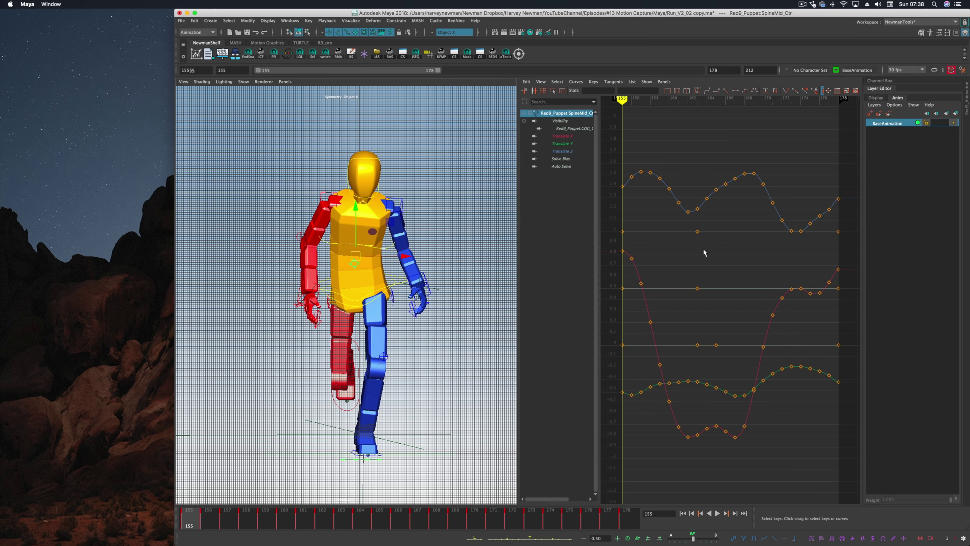
pyautogui.moveTo(518, 186); pyautogui.dragTo(454, 208)
pyautogui.click(498, 136)
pyautogui.moveTo(809, 210); pyautogui.dragTo(835, 230)
pyautogui.click(497, 144)
pyautogui.moveTo(819, 293); pyautogui.dragTo(851, 329)
pyautogui.moveTo(817, 240); pyautogui.dragTo(835, 268)
pyautogui.moveTo(793, 170); pyautogui.dragTo(810, 209)
pyautogui.moveTo(558, 391); pyautogui.dragTo(574, 419)
pyautogui.moveTo(616, 301); pyautogui.dragTo(637, 336)
# - Smooth the loop ends of the Translate Z curve by thinning the keys near the first and last frames
pyautogui.click(497, 151)
pyautogui.moveTo(821, 276); pyautogui.dragTo(819, 386)
pyautogui.moveTo(554, 224); pyautogui.dragTo(580, 244)
pyautogui.moveTo(562, 200); pyautogui.dragTo(582, 186)
# - Smooth the loop ends of the mid neck and head controls' curves, removing the head's Rotate X keys at frames 156 to 158
pyautogui.click(328, 223)
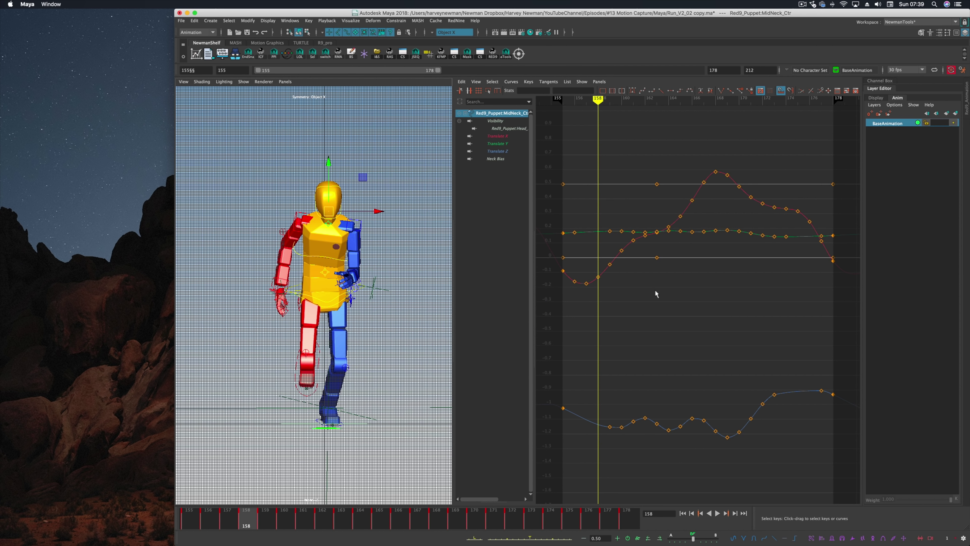
pyautogui.click(341, 206)
pyautogui.moveTo(821, 254); pyautogui.dragTo(837, 214)
pyautogui.click(495, 174)
pyautogui.moveTo(554, 236); pyautogui.dragTo(567, 264)
pyautogui.click(498, 159)
pyautogui.moveTo(553, 520); pyautogui.dragTo(229, 521)
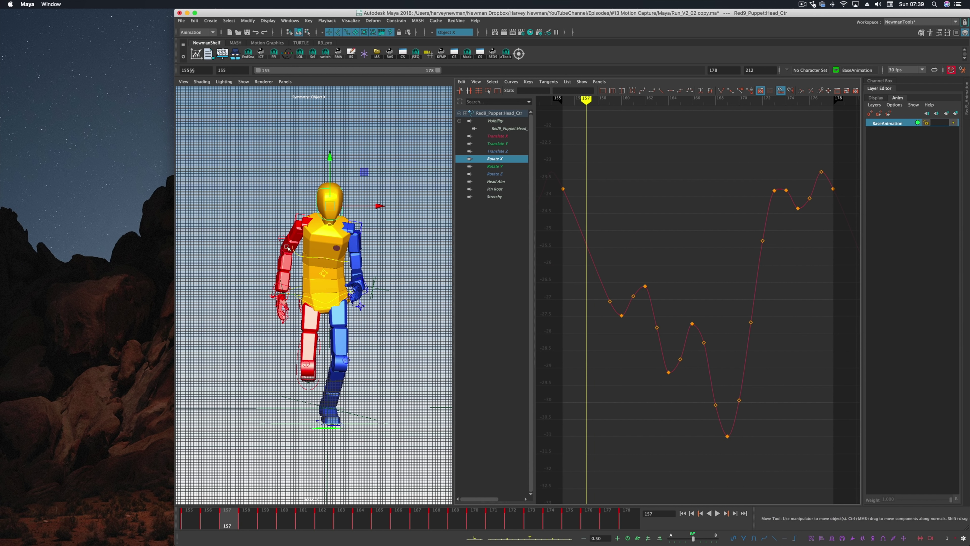
# - Delete the extra keys before frame 155 on the right arm pole vector control's curves
pyautogui.click(281, 247)
pyautogui.moveTo(845, 264); pyautogui.dragTo(834, 268)
pyautogui.moveTo(455, 269); pyautogui.dragTo(380, 269)
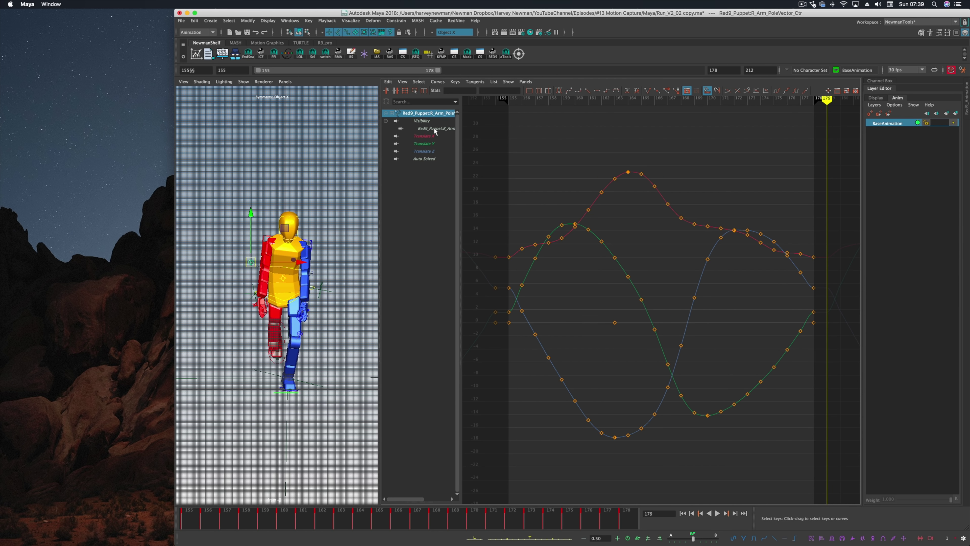
pyautogui.moveTo(502, 345); pyautogui.dragTo(504, 345)
pyautogui.press('Delete')
# - Delete the right arm pole vector's Translate X keys at frames 156 to 158 and 176 to 177, and play the cycle
pyautogui.click(424, 135)
pyautogui.press('Delete')
pyautogui.moveTo(790, 407); pyautogui.dragTo(817, 424)
pyautogui.moveTo(773, 399); pyautogui.dragTo(793, 430)
pyautogui.moveTo(504, 376); pyautogui.dragTo(546, 431)
pyautogui.click(546, 432)
pyautogui.click(717, 513)
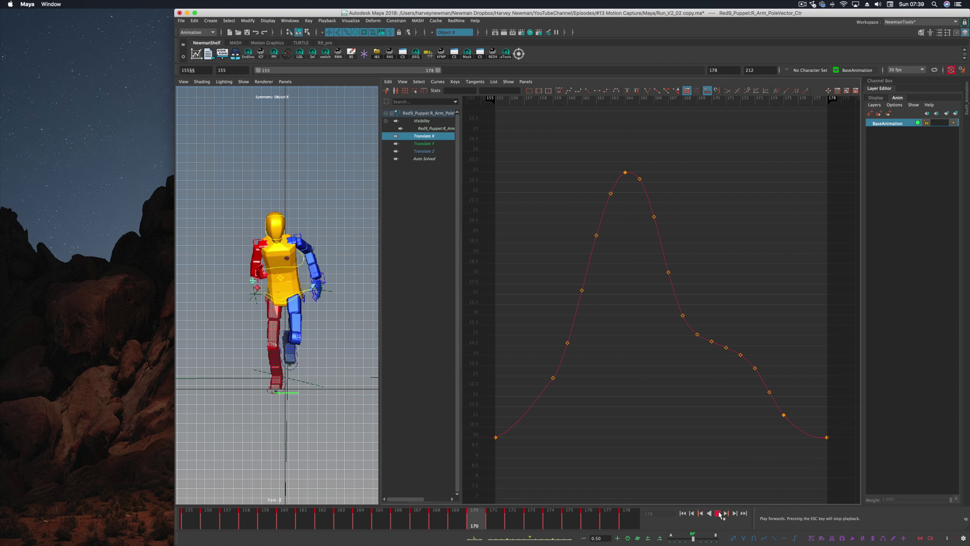
# - Adjust the tangents of the right arm pole vector's Translate Y keys at frames 178 and 155 for a smooth loop
pyautogui.click(962, 70)
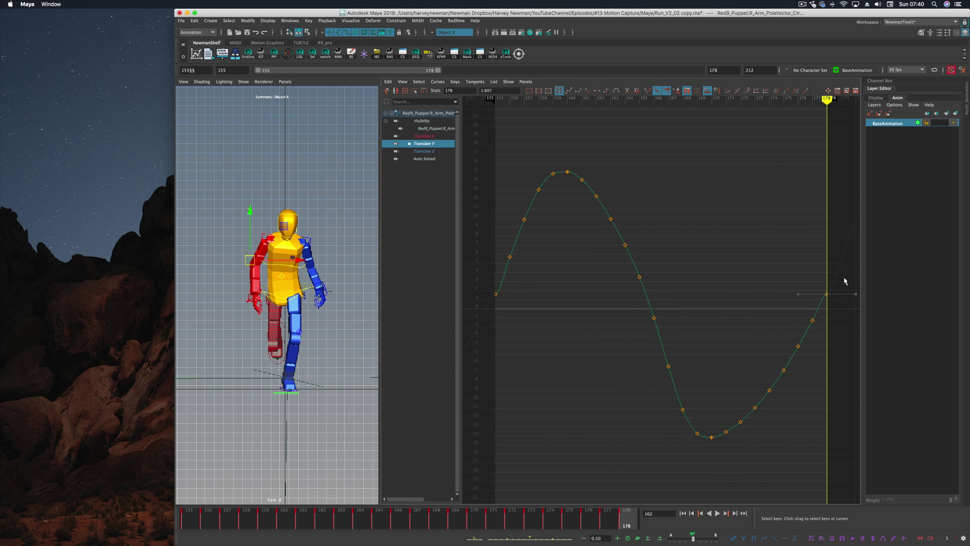
pyautogui.moveTo(844, 281); pyautogui.dragTo(843, 267, button='middle')
pyautogui.click(496, 294)
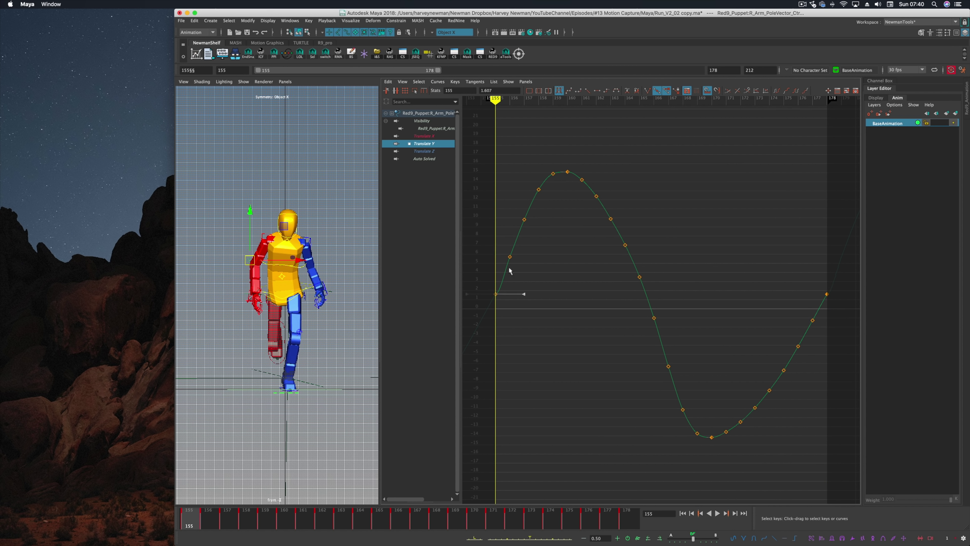
pyautogui.moveTo(509, 271); pyautogui.dragTo(512, 267, button='middle')
# - Adjust the tangents of the right arm pole vector's Translate Z keys at frames 178 and 155
pyautogui.click(424, 152)
pyautogui.click(827, 246)
pyautogui.moveTo(848, 264); pyautogui.dragTo(844, 269, button='middle')
pyautogui.click(495, 246)
pyautogui.moveTo(523, 246); pyautogui.dragTo(512, 269, button='middle')
# - Delete the Translate Z keys next to the last and first frames and play the cycle
pyautogui.moveTo(816, 231); pyautogui.dragTo(793, 200)
pyautogui.press('Delete')
pyautogui.moveTo(819, 232); pyautogui.dragTo(845, 268)
pyautogui.moveTo(487, 234); pyautogui.dragTo(530, 313)
pyautogui.press('Delete')
pyautogui.hotkey('alt', 'v')
pyautogui.hotkey('alt', 'v')
# - Refine the keys around the first and last frames on the left arm control's curves, including Translate X
pyautogui.click(305, 287)
pyautogui.moveTo(822, 313); pyautogui.dragTo(841, 383)
pyautogui.moveTo(482, 373); pyautogui.dragTo(526, 428)
pyautogui.click(803, 91)
pyautogui.click(423, 136)
pyautogui.moveTo(788, 310); pyautogui.dragTo(818, 343)
pyautogui.click(510, 292)
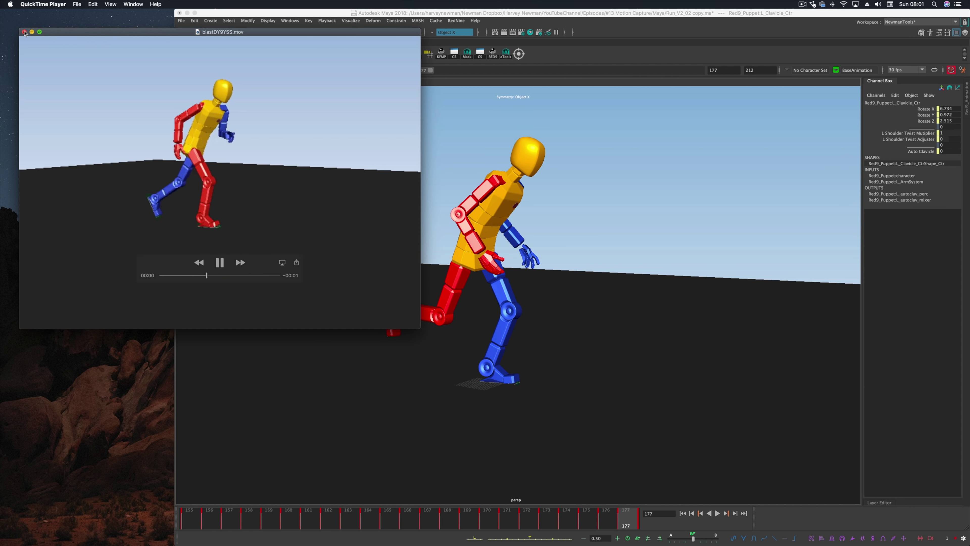
# - Close the playblast movie and select all of the puppet's controls
pyautogui.click(24, 32)
pyautogui.click(465, 164)
pyautogui.moveTo(506, 217); pyautogui.dragTo(542, 226, button='right')
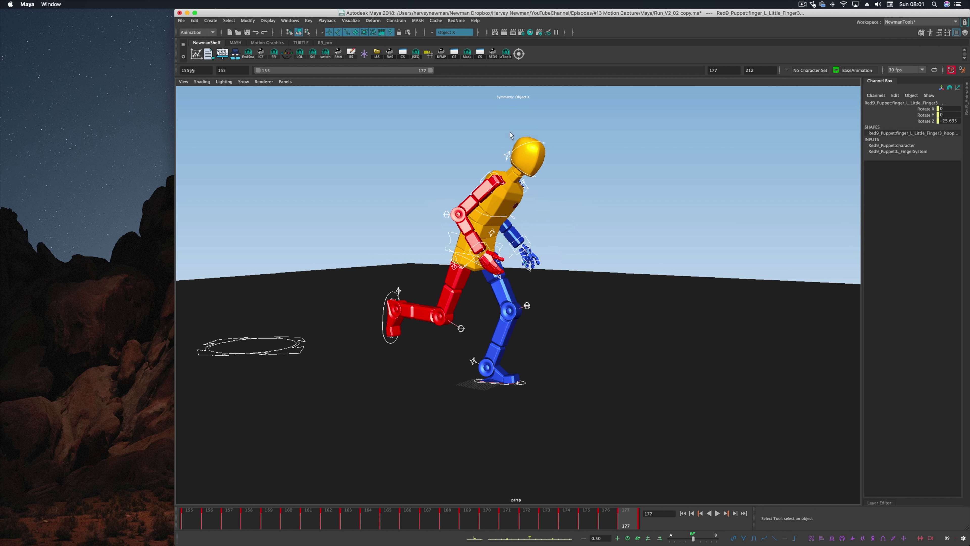
# - Compare the poses at the loop's ends, extend the playback range to frame 212 and go to frame 178
pyautogui.click(377, 521)
pyautogui.hotkey('alt', ',')
pyautogui.doubleClick(465, 71)
pyautogui.hotkey('alt', '.')
pyautogui.hotkey('alt', ',')
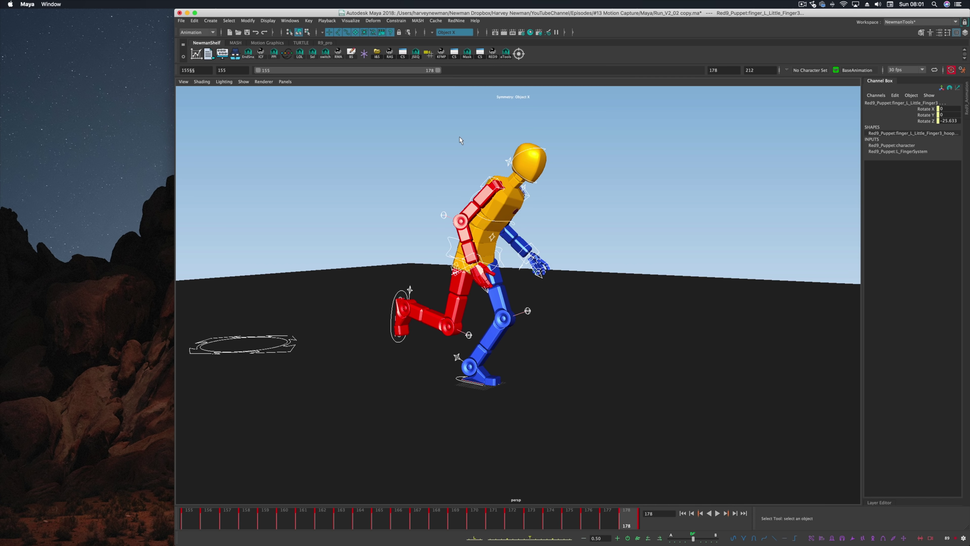
pyautogui.moveTo(446, 70); pyautogui.dragTo(438, 70)
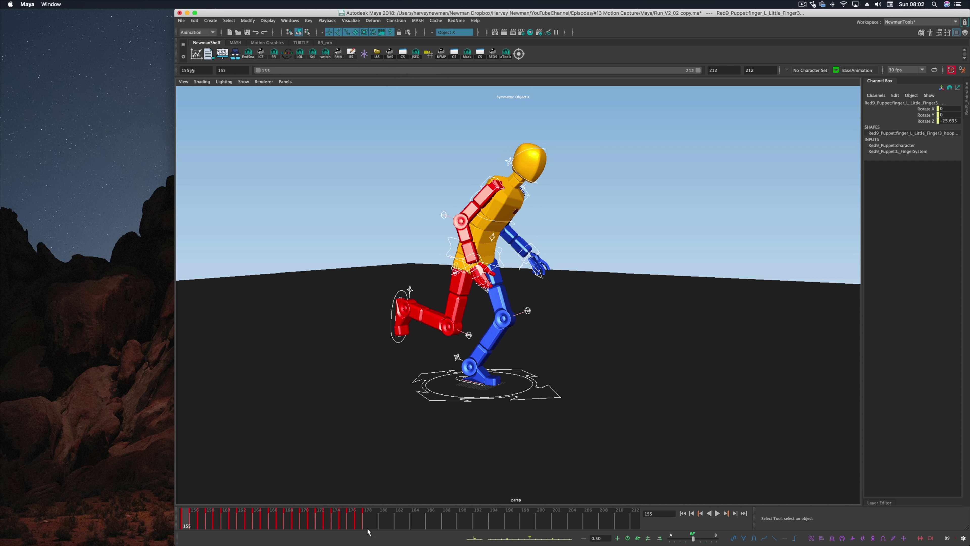
pyautogui.click(368, 528)
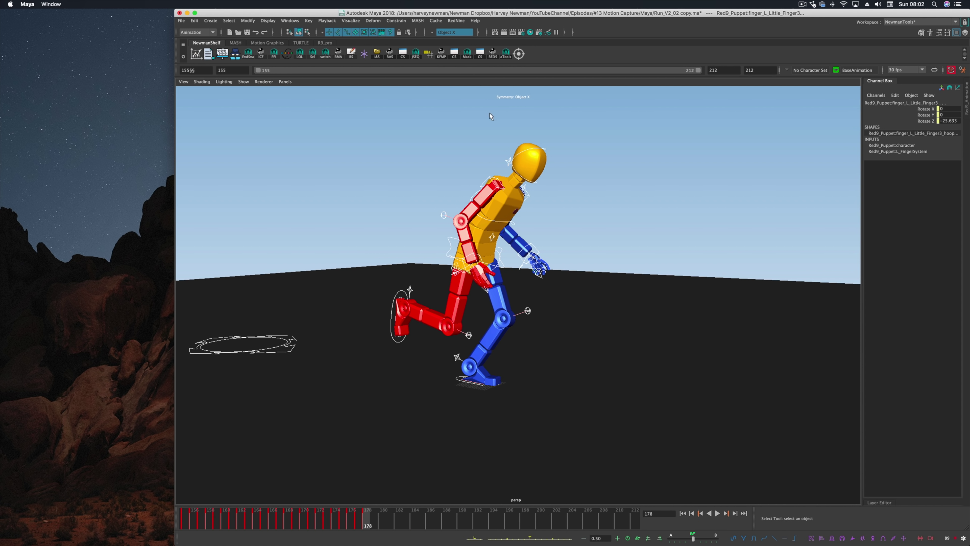
# - Examine all the controls' curves across the extended range in the Graph Editor
pyautogui.press('space')
pyautogui.scroll(-8, 641, 231)
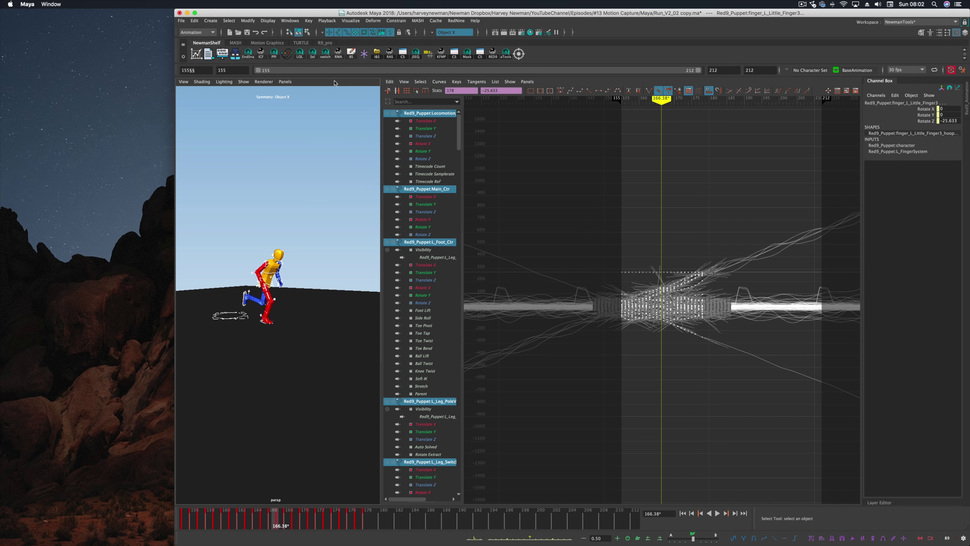
pyautogui.press('space')
# - Select the main control's Translate Z channel, bring up its channel commands and clear the selection
pyautogui.keyDown('alt'); pyautogui.moveTo(332, 214); pyautogui.dragTo(497, 363); pyautogui.keyUp('alt')
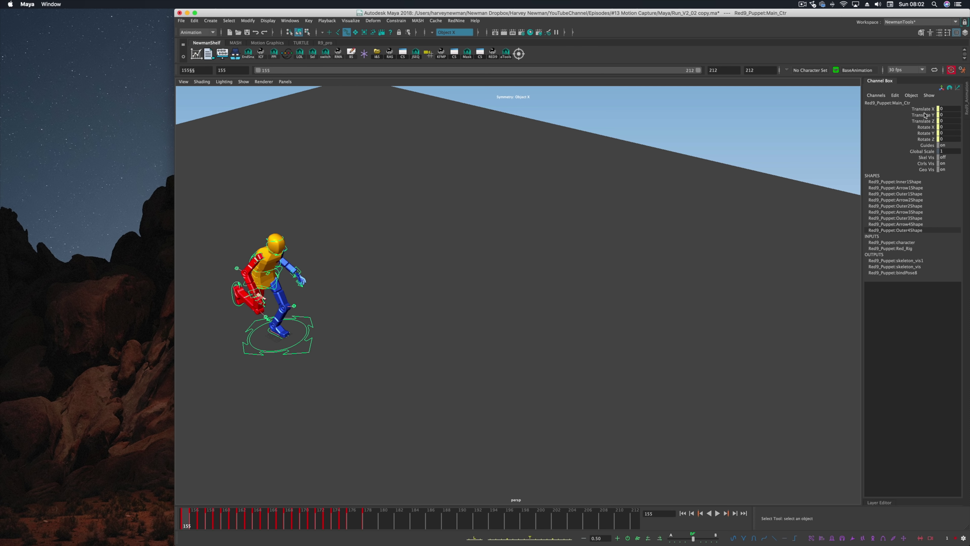
pyautogui.click(923, 121)
pyautogui.rightClick(923, 121)
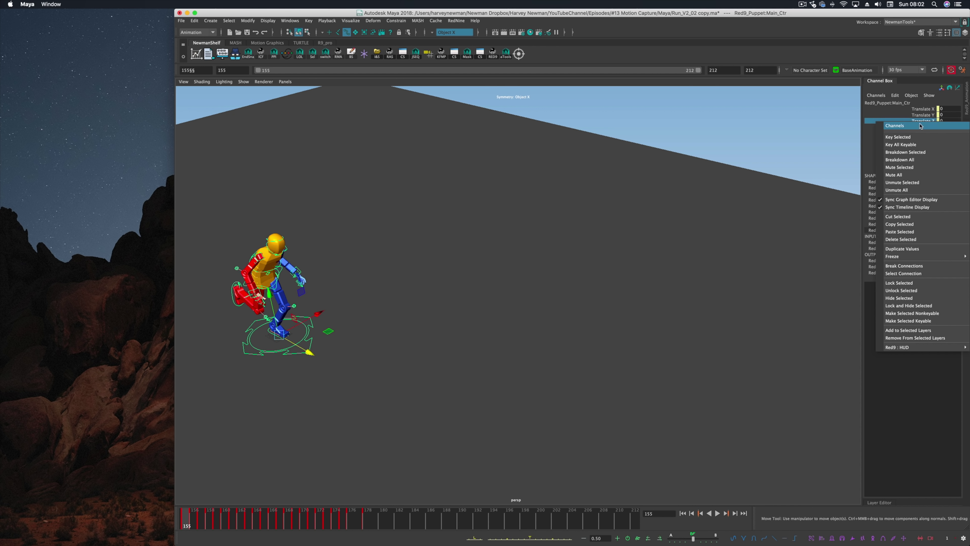
pyautogui.click(908, 167)
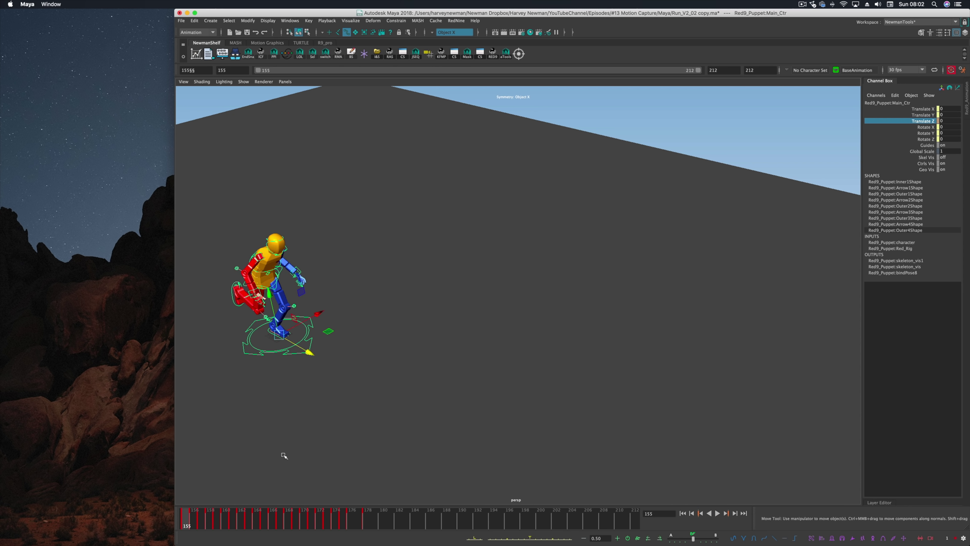
pyautogui.click(279, 448)
# - Play the run across the extended range to frame 212 in the perspective view
pyautogui.keyDown('alt'); pyautogui.moveTo(290, 447); pyautogui.dragTo(169, 331); pyautogui.keyUp('alt')
pyautogui.keyDown('alt'); pyautogui.moveTo(169, 331); pyautogui.dragTo(236, 344, button='middle'); pyautogui.keyUp('alt')
pyautogui.moveTo(237, 342); pyautogui.dragTo(236, 321, button='right')
pyautogui.click(718, 513)
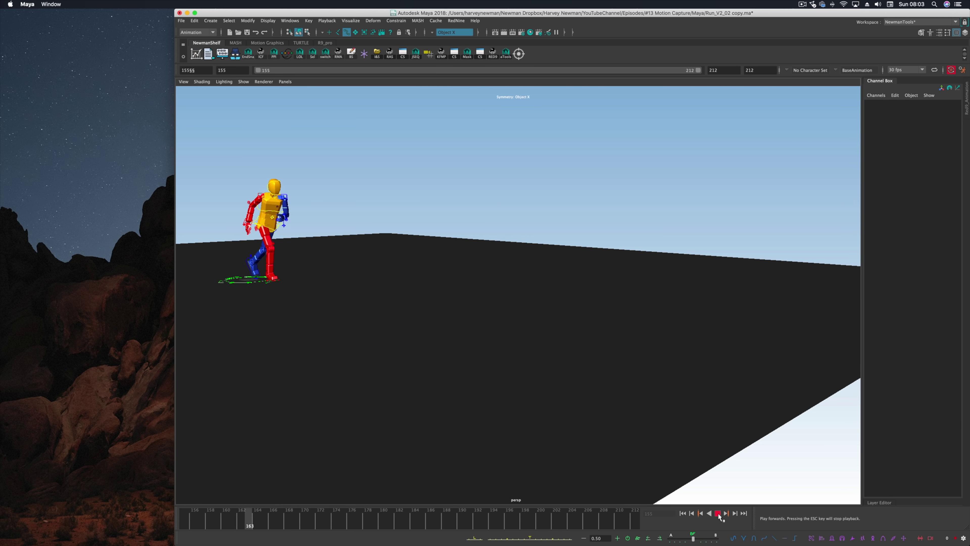
pyautogui.click(717, 512)
pyautogui.click(718, 513)
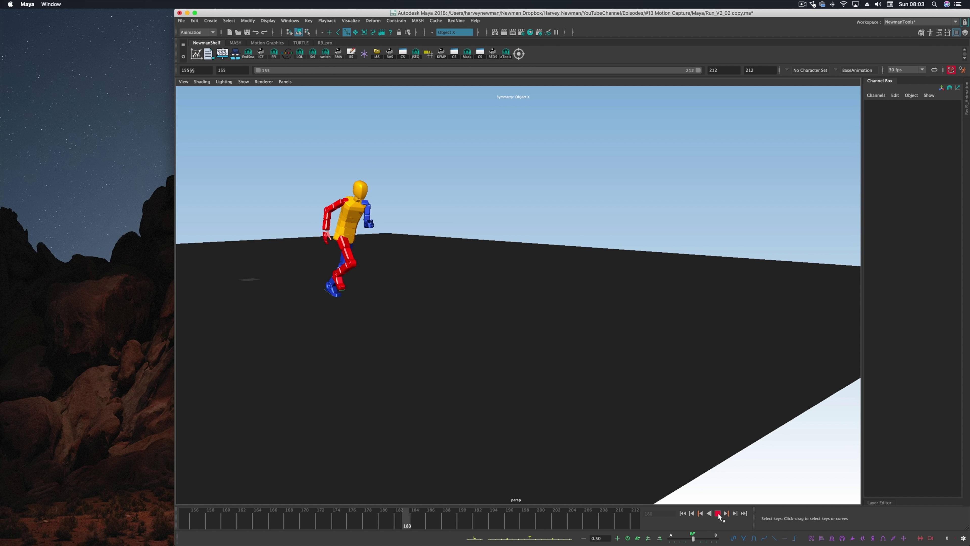